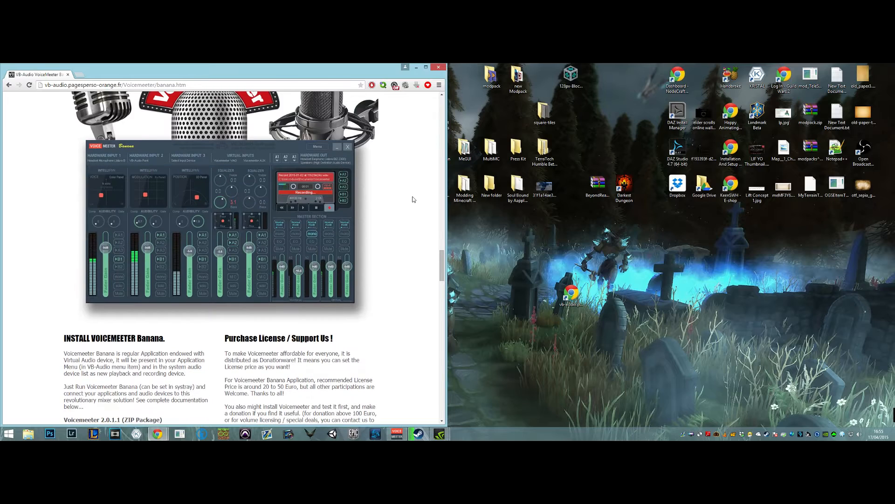
Browse the VB-Audio product pages, opening the Voicemeeter page and returning to the Banana page.
scroll(413, 199, "up", 12)
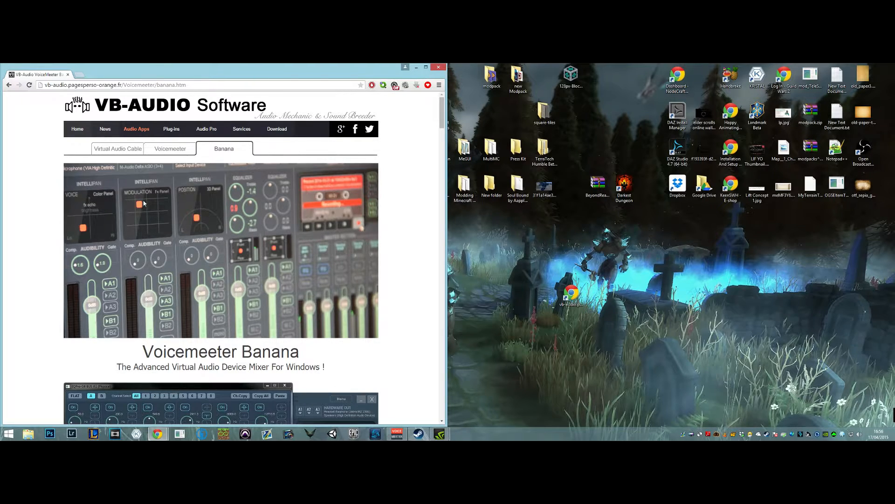
scroll(199, 335, "down", 1)
scroll(321, 345, "up", 1)
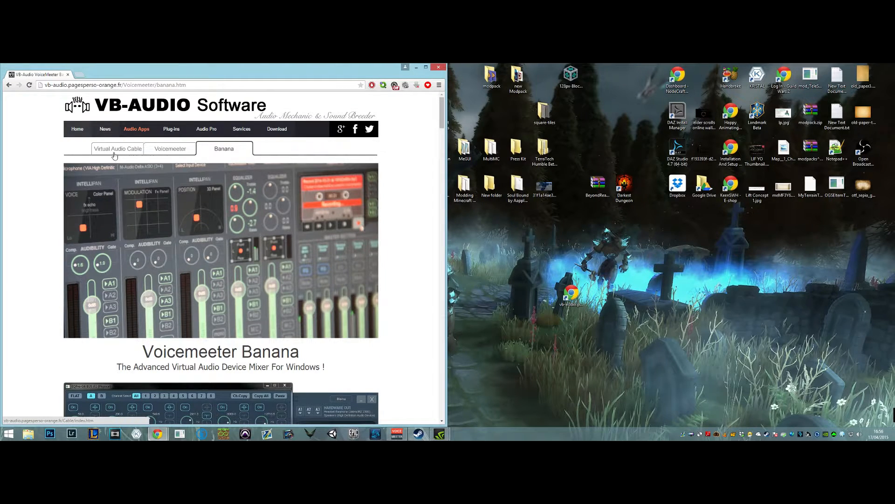
left_click(172, 153)
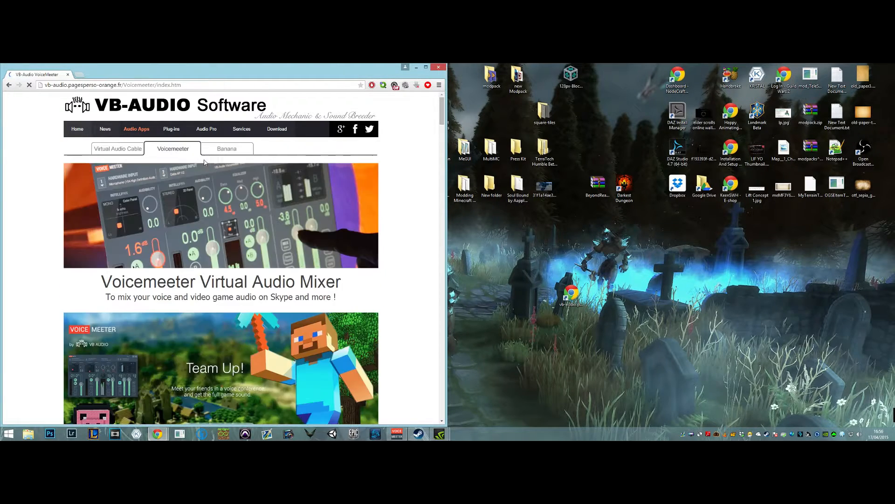
left_click(226, 152)
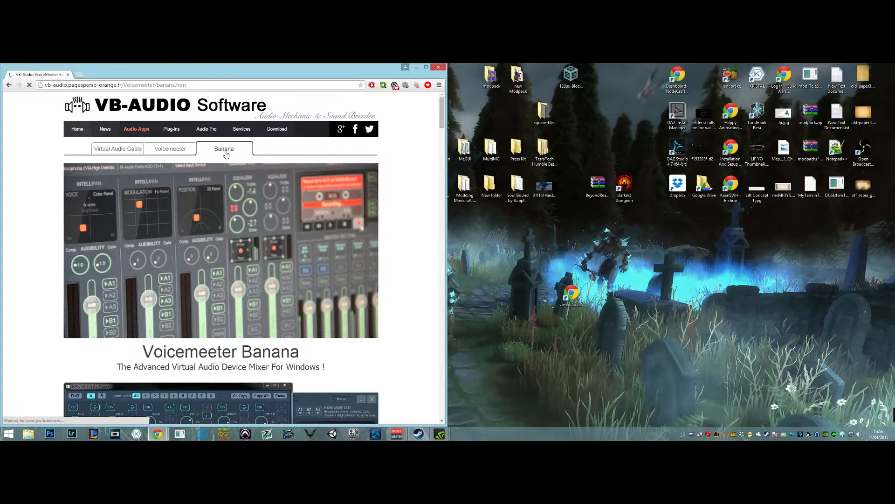
Examine the Voicemeeter Banana page's feature descriptions, connection diagrams and download options.
scroll(247, 229, "down", 3)
scroll(250, 235, "down", 20)
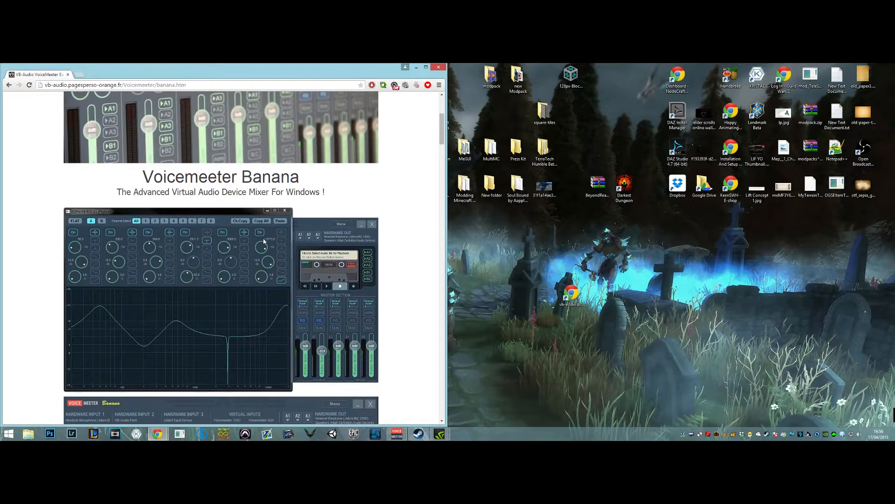
scroll(290, 238, "up", 20)
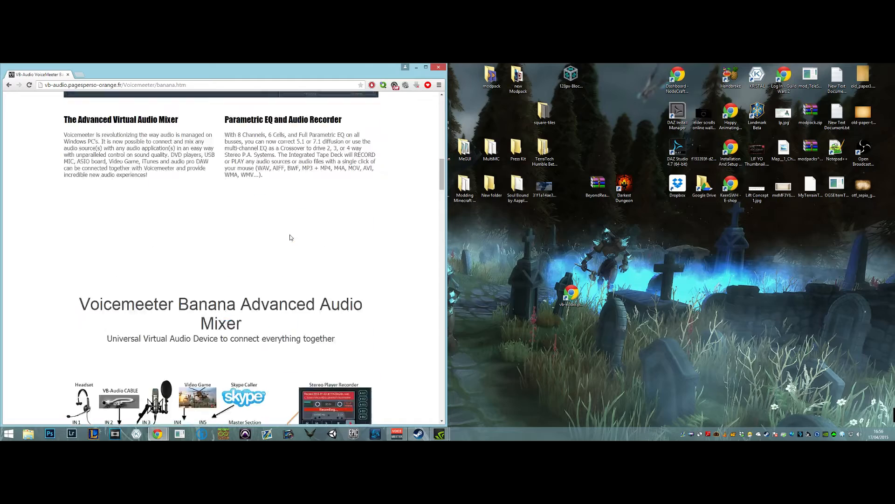
scroll(325, 240, "down", 10)
scroll(324, 240, "down", 20)
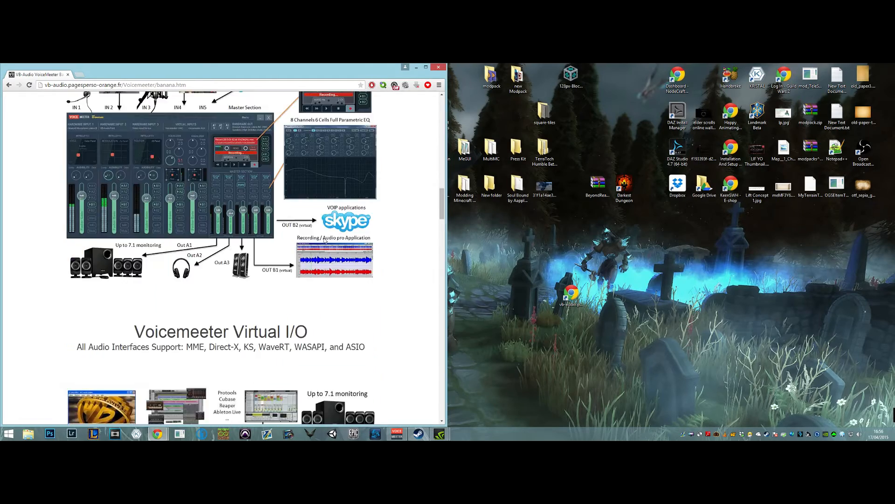
scroll(324, 240, "up", 4)
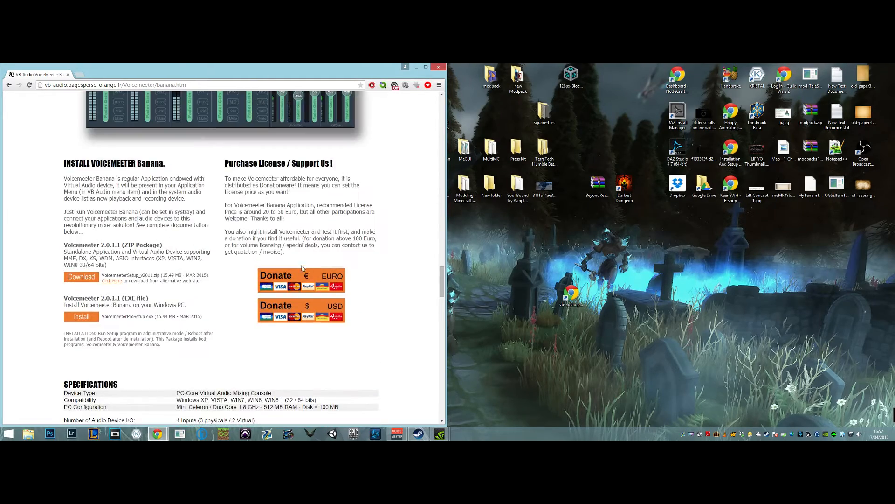
scroll(272, 279, "up", 5)
scroll(273, 279, "up", 15)
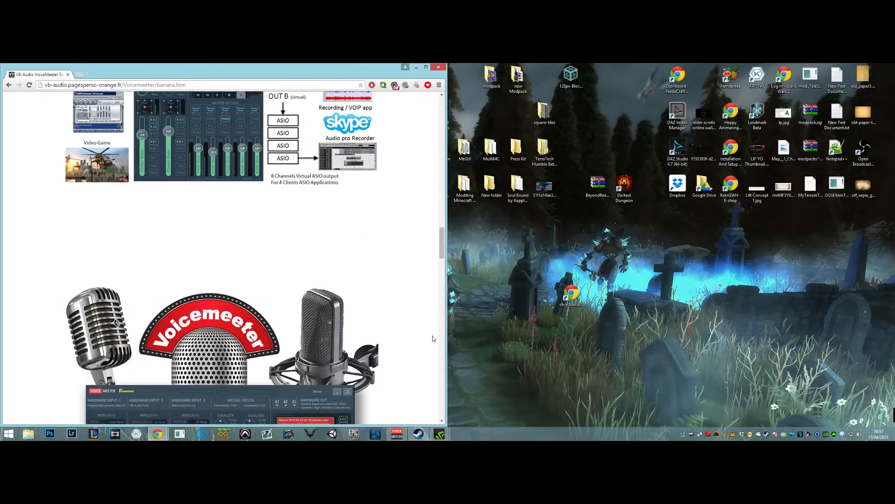
scroll(405, 221, "down", 2)
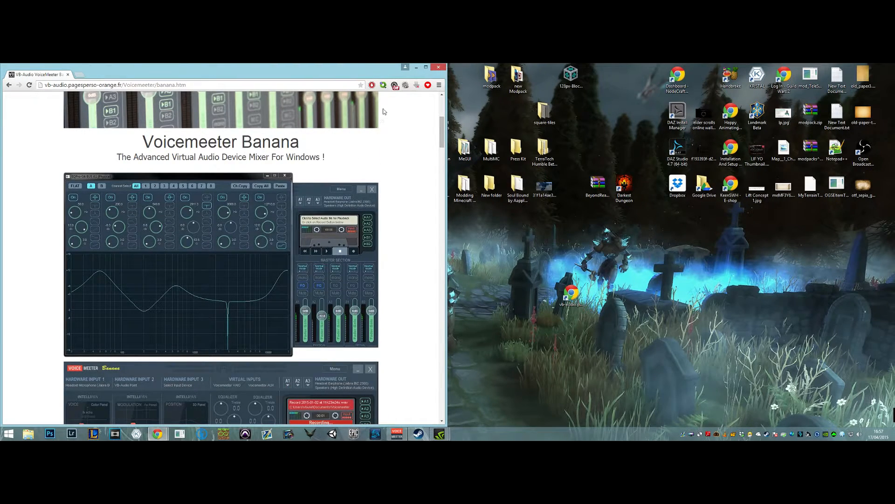
scroll(374, 224, "up", 4)
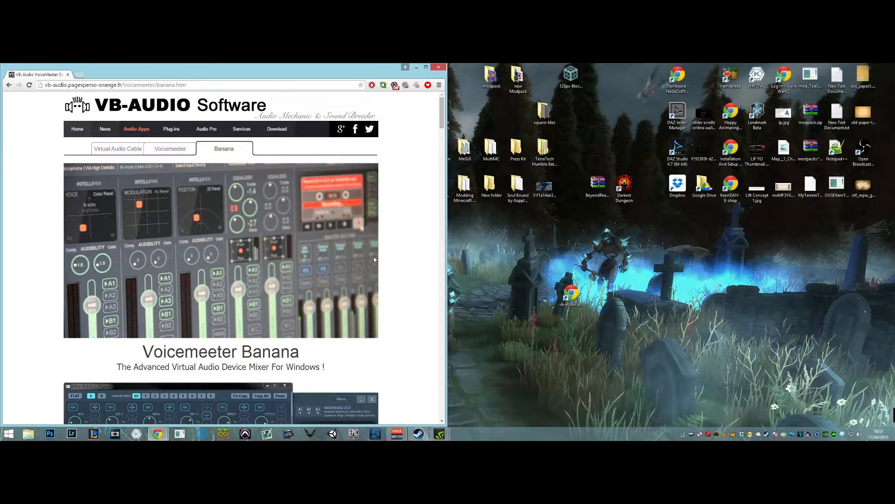
scroll(372, 270, "down", 4)
Show the Voicemeeter Banana mixer, and open TeamSpeak 3 in the LEAGUE OF LEG-ENDS channel.
left_click(397, 434)
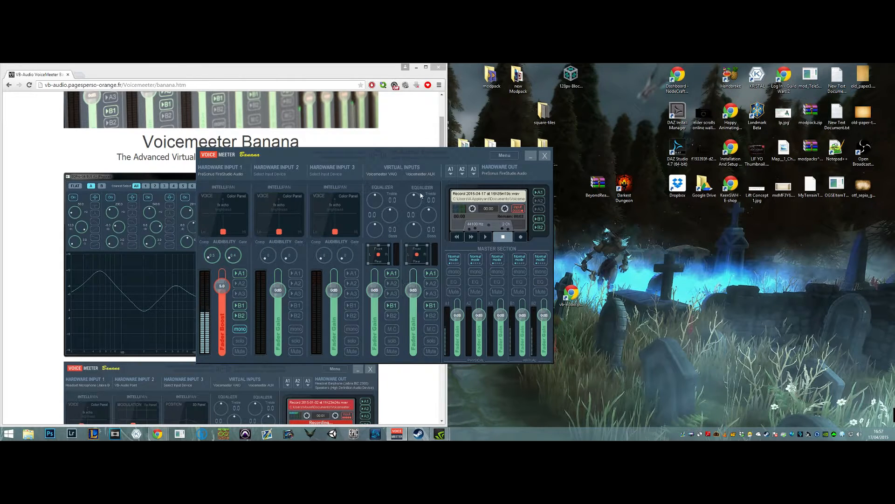
key("super")
type("tea")
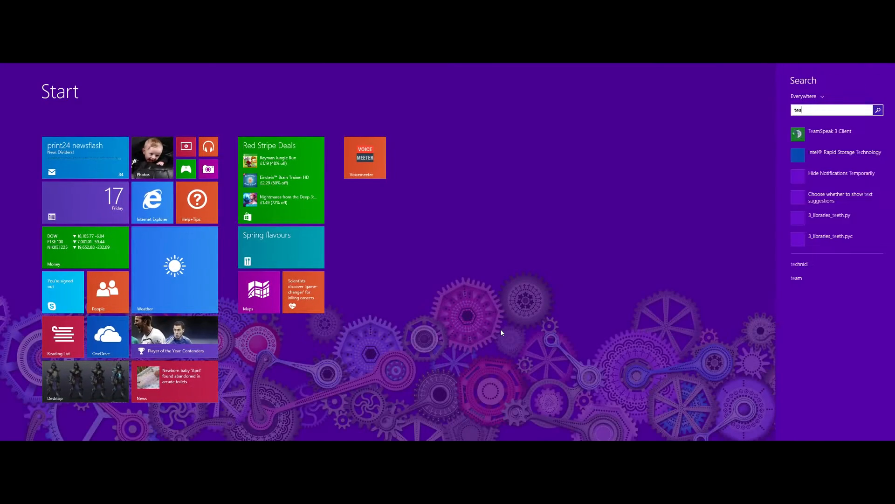
key("super")
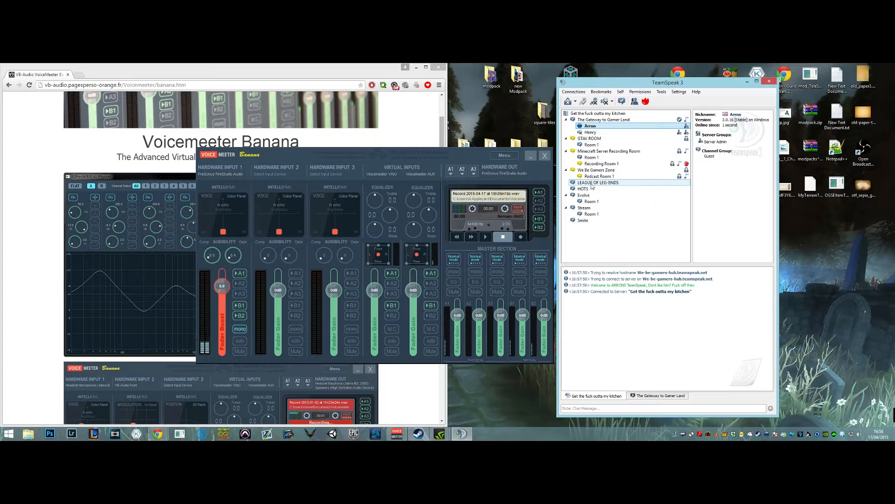
double_click(592, 184)
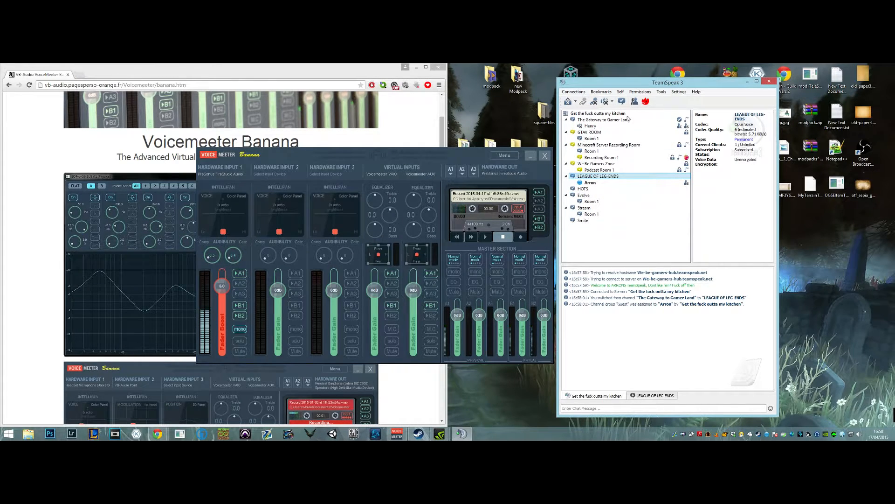
Play the test sound in TeamSpeak's playback options, briefly boosting the Voicemeeter AUX fader and resetting it to 0 dB.
left_click(679, 92)
left_click(684, 132)
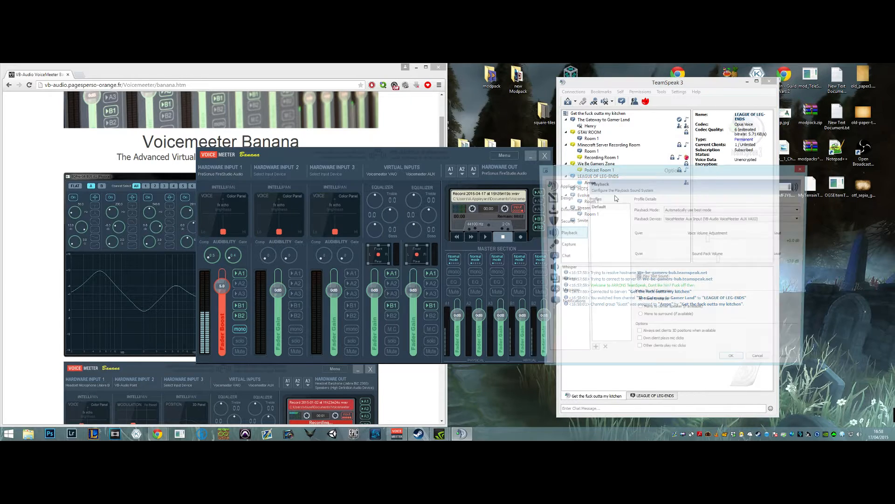
left_click(653, 278)
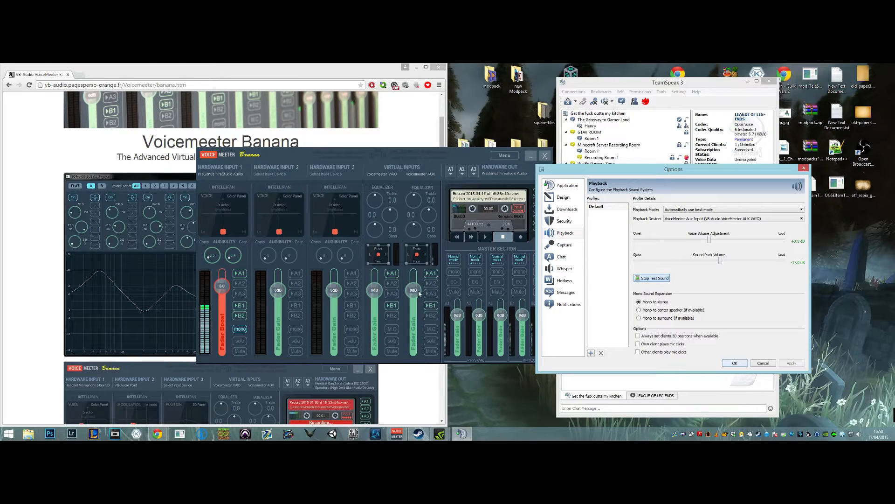
left_click_drag(416, 291, 417, 286)
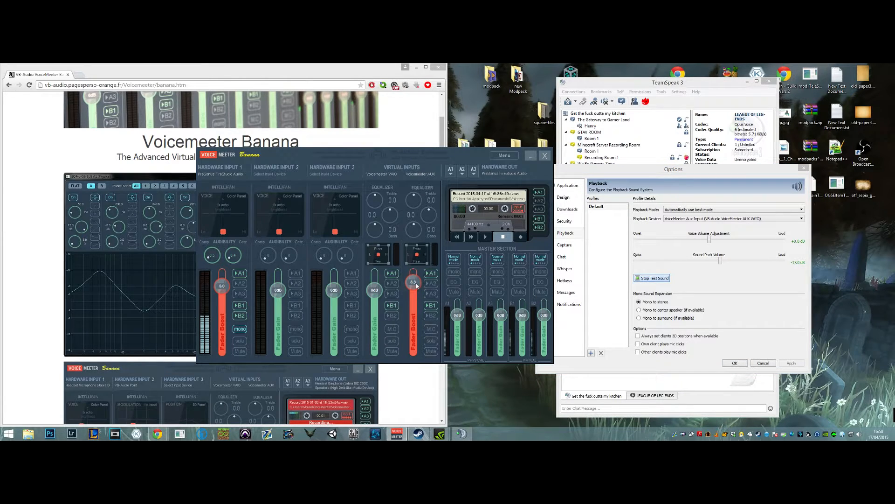
double_click(416, 286)
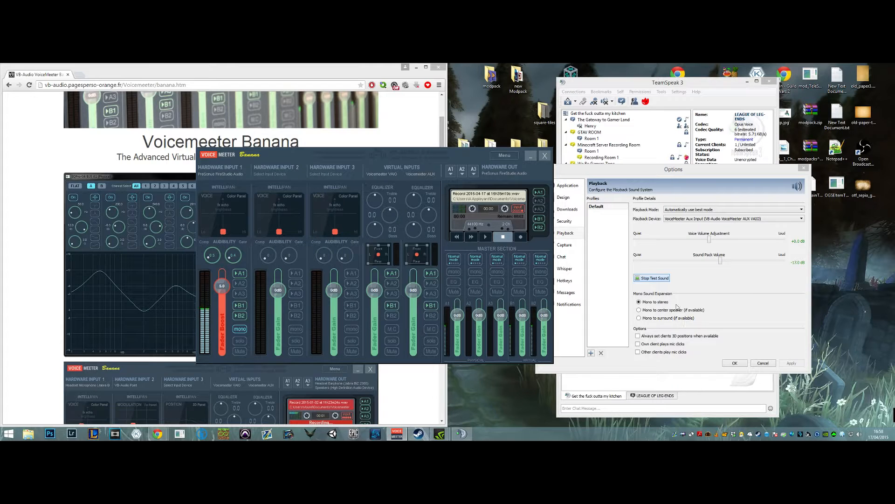
left_click(651, 277)
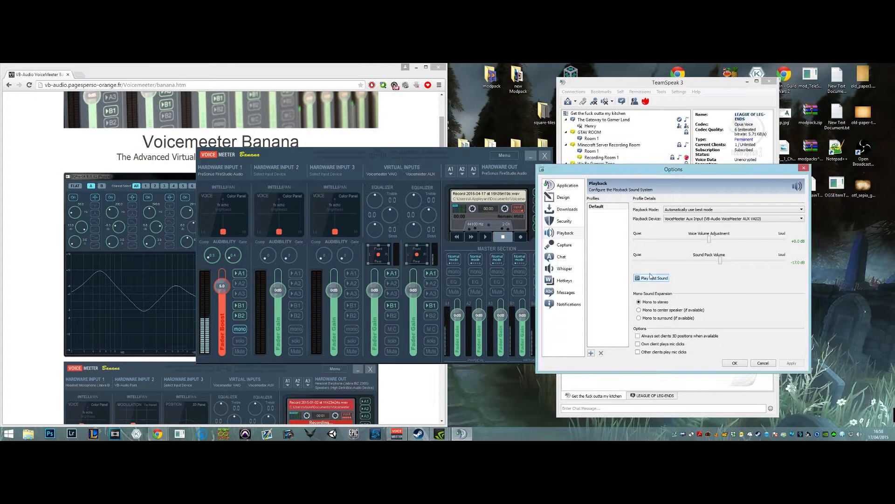
left_click(736, 364)
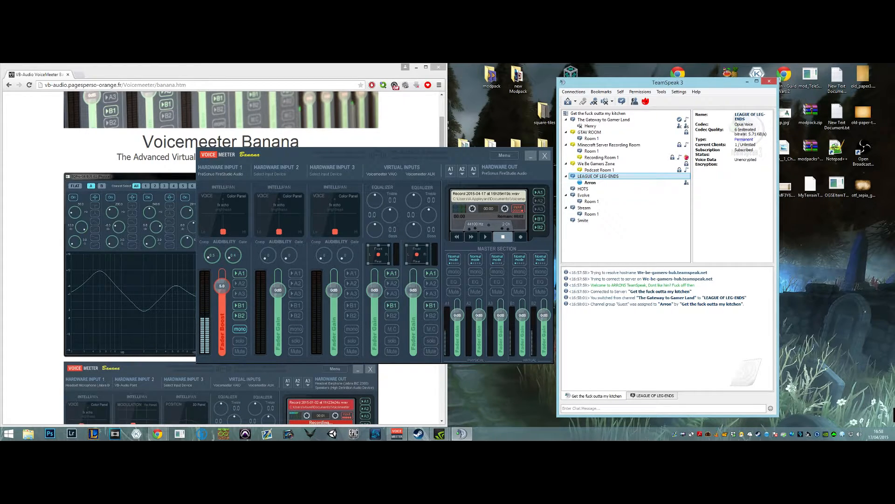
Return to the Voicemeeter Banana web page and minimize the browser window.
left_click(114, 77)
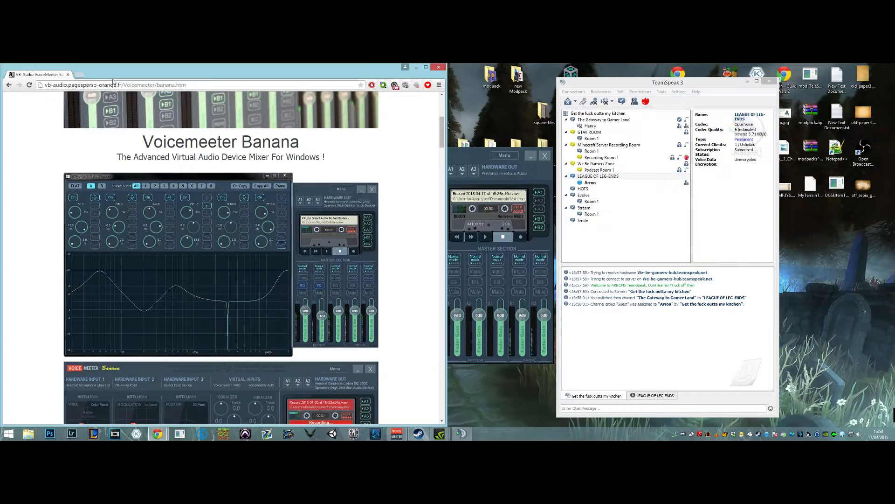
left_click(108, 87)
key("Right")
left_click(416, 68)
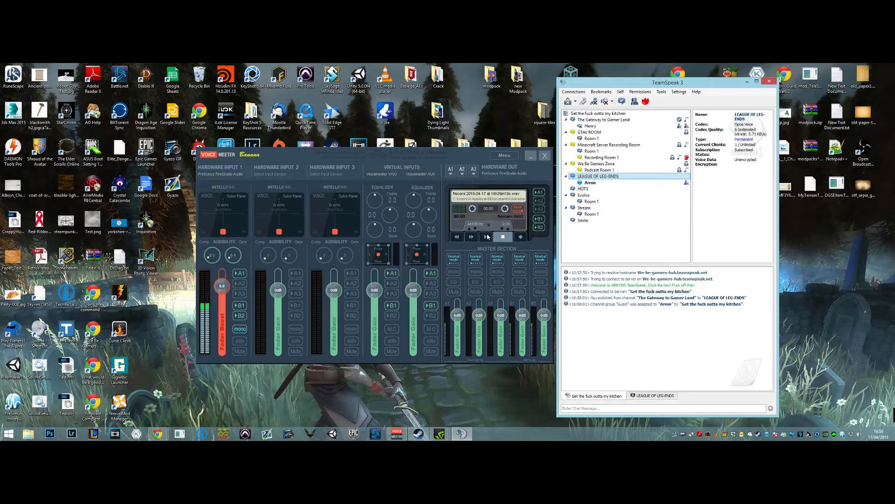
Record a clip of about 4 seconds with the mixer's built-in tape deck, play it back and stop playback.
left_click(486, 236)
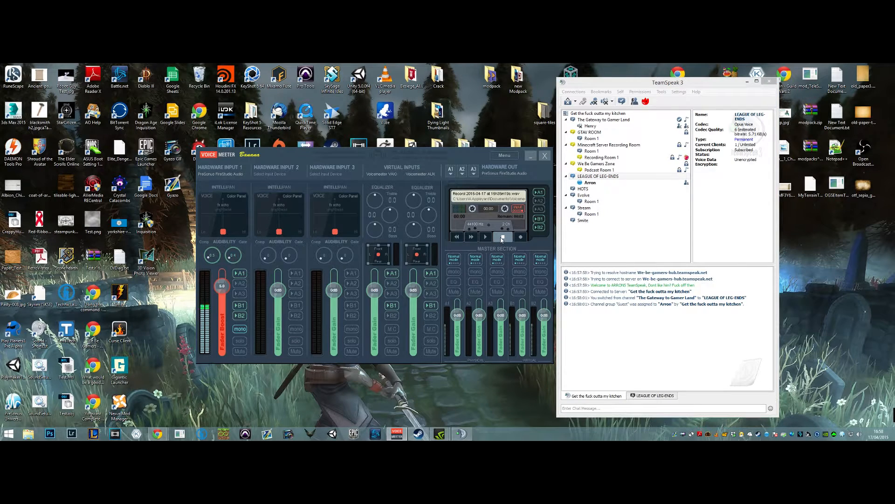
left_click(520, 237)
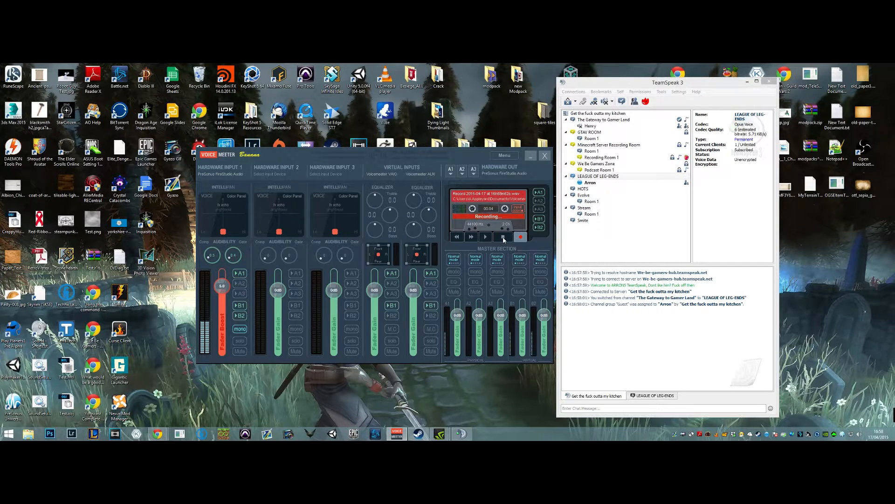
left_click(503, 238)
left_click(484, 238)
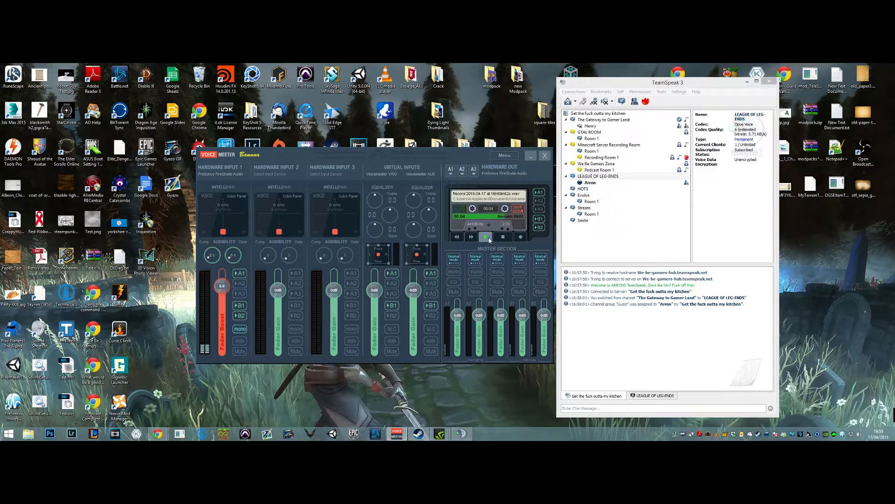
left_click(503, 237)
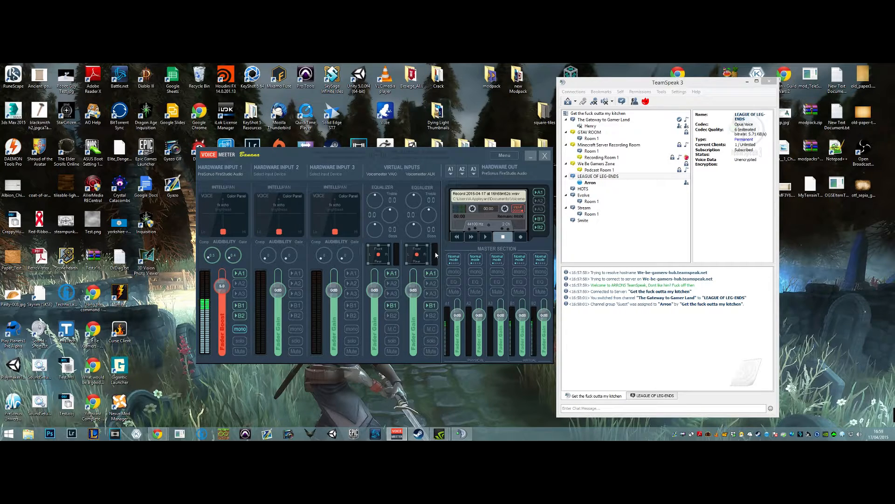
View the list of input devices available for Hardware Input 2.
left_click(300, 174)
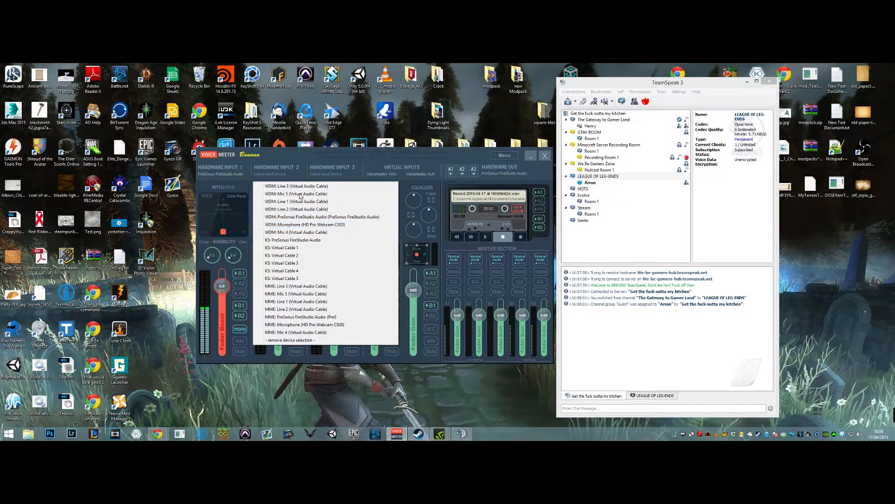
left_click(280, 157)
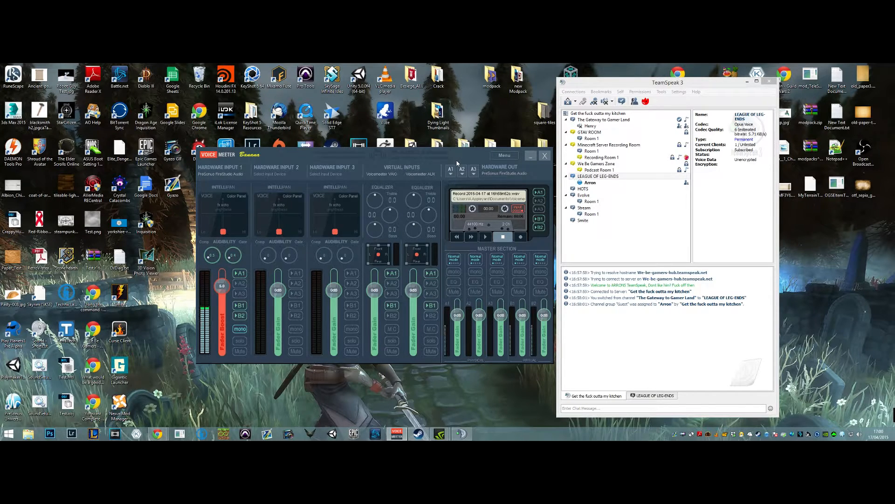
Try out Hardware Input 1's Intellipan by moving its control point, cycling through its panels and resetting the point.
left_click_drag(223, 231, 240, 215)
right_click(241, 232)
left_click_drag(240, 214, 247, 238)
right_click(227, 219)
double_click(243, 233)
right_click(239, 227)
Toggle the mono option of Hardware Input 1 off and on again to demonstrate it.
left_click(245, 330)
left_click(245, 330)
left_click(246, 329)
left_click(244, 330)
Review the device lists for hardware output A1 and Hardware Input 1, including the KS: PreSonus FireStudio Audio entries.
left_click(451, 171)
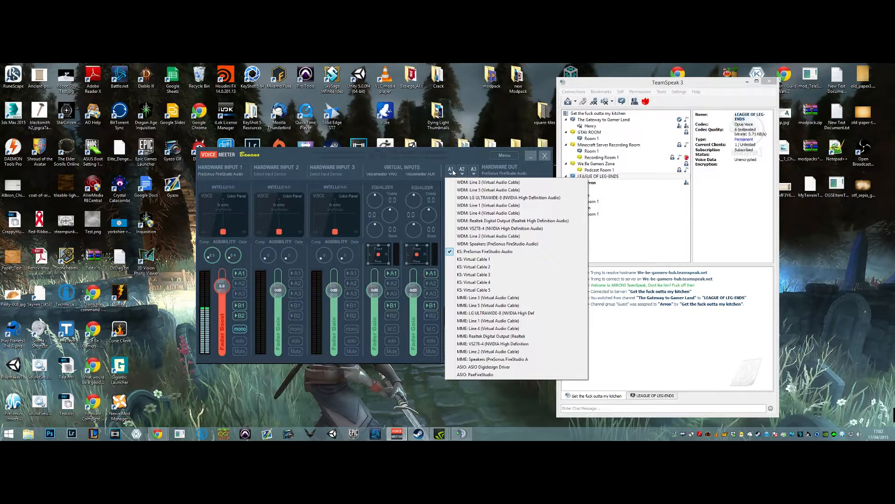
left_click(461, 156)
left_click(451, 171)
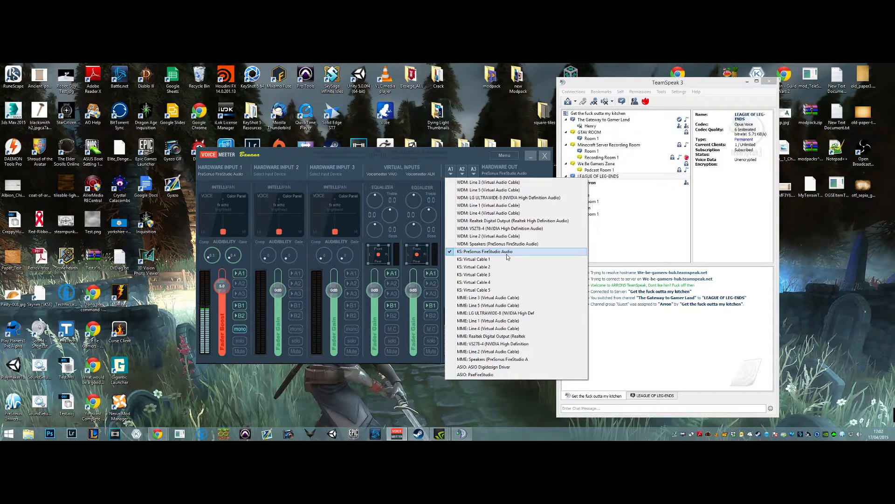
left_click(537, 170)
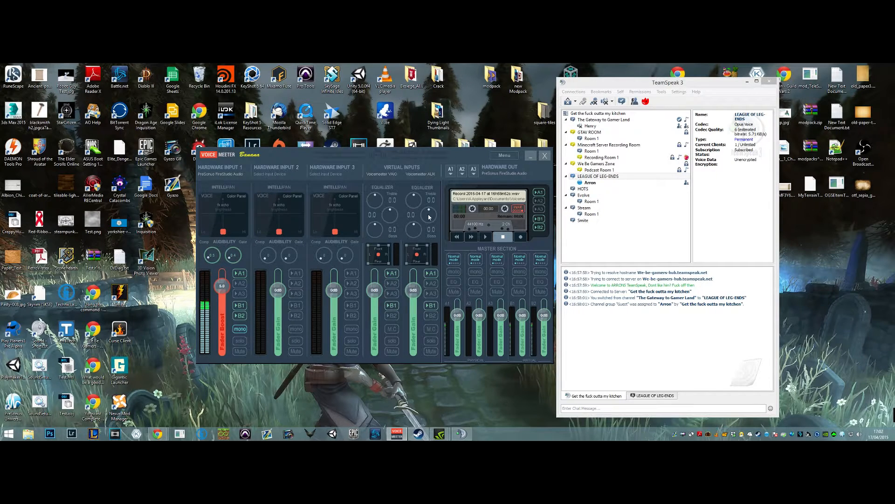
left_click(449, 172)
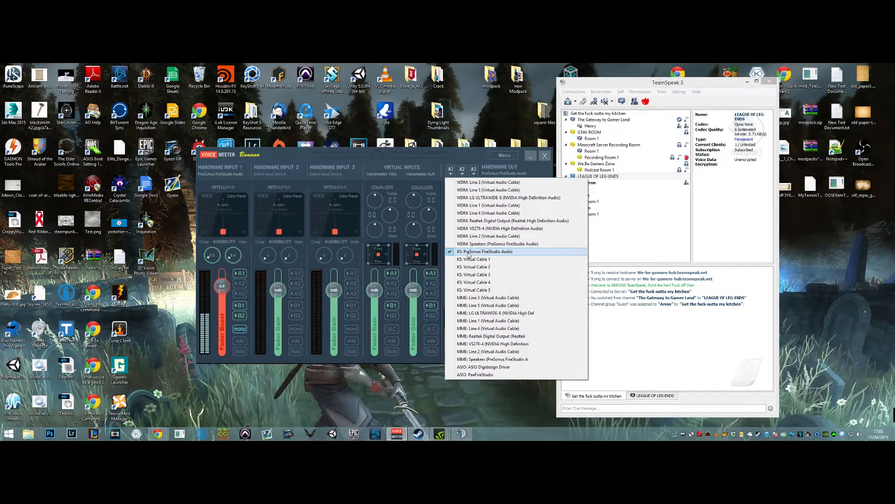
left_click(218, 174)
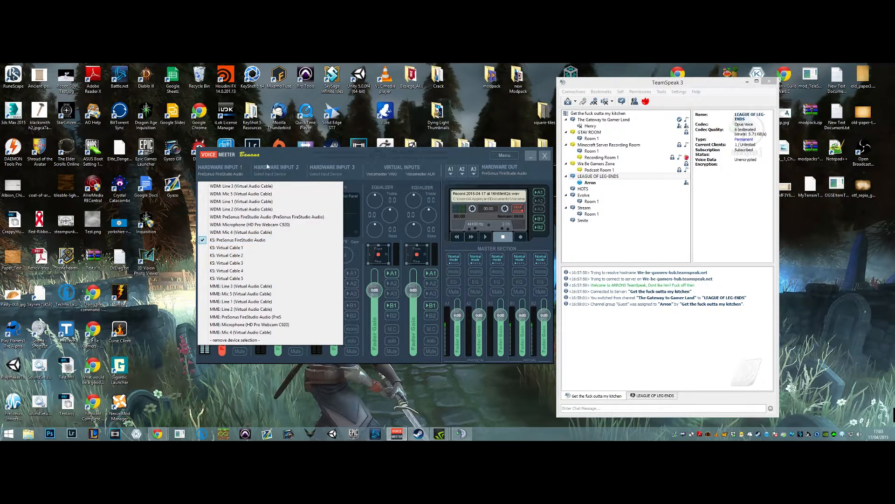
left_click(281, 158)
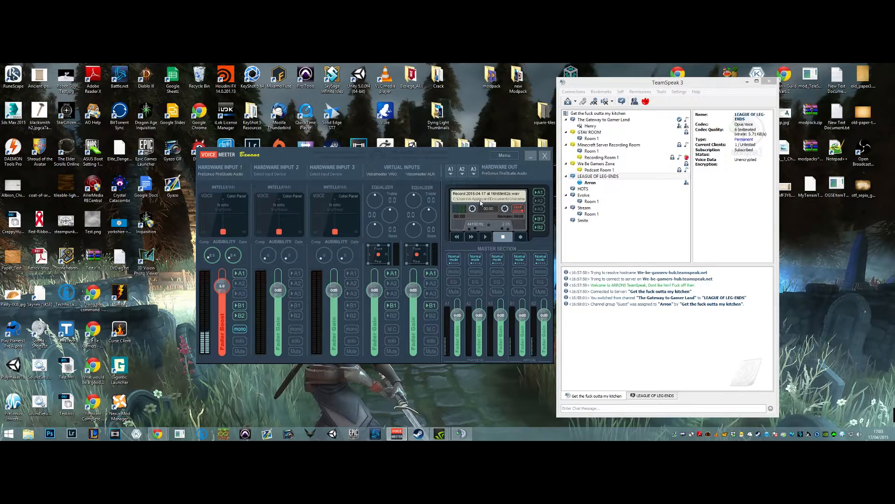
Compare the input devices offered for Hardware Input 1 with the output devices offered for A1.
left_click(232, 175)
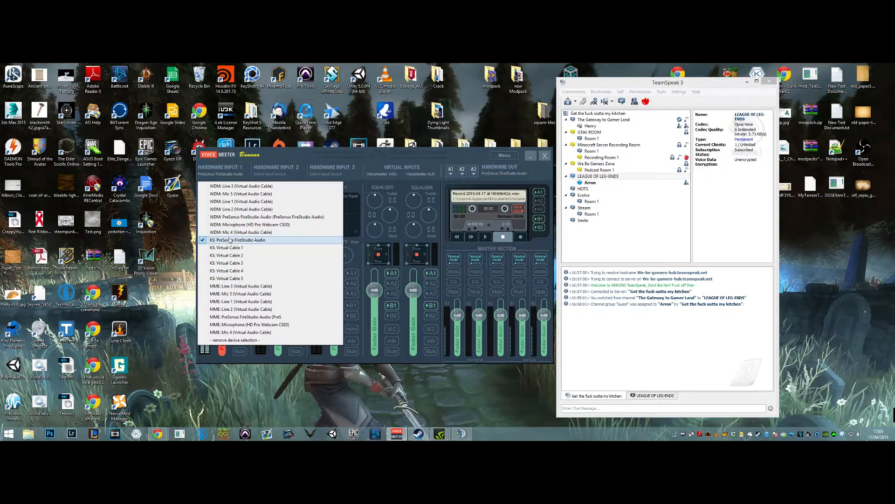
left_click(454, 176)
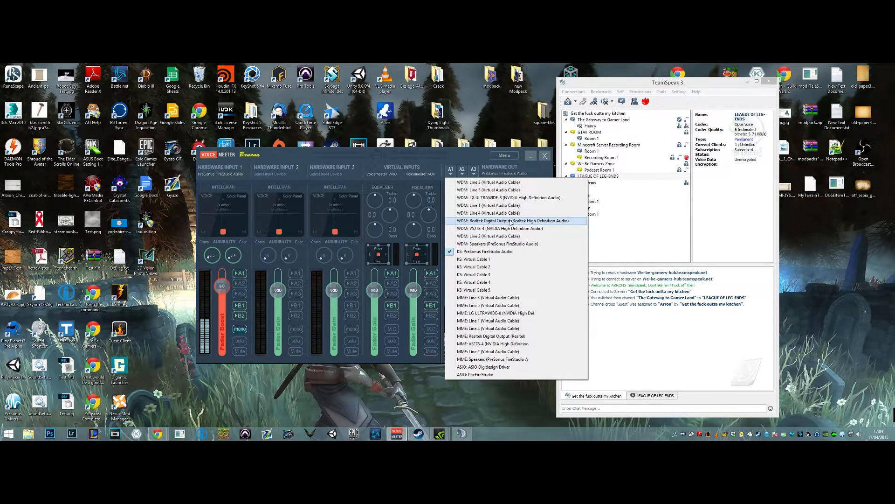
left_click(459, 155)
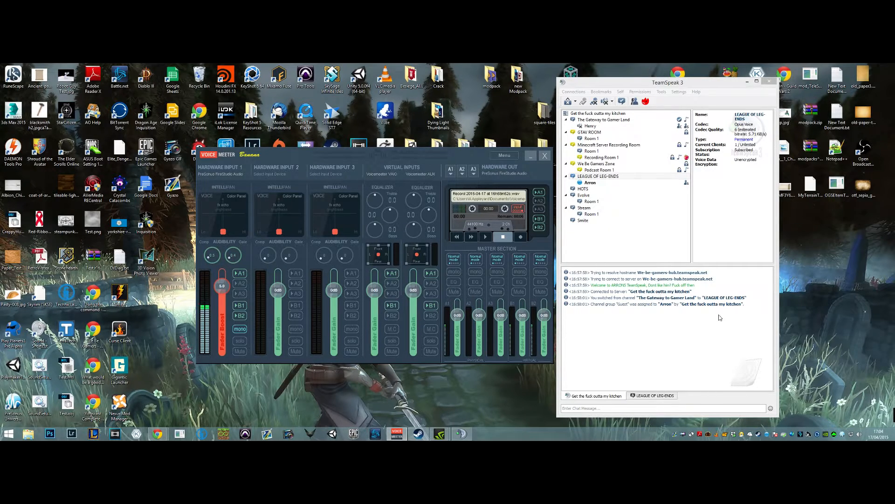
Open the Windows playback devices and highlight VoiceMeeter Aux Input and VoiceMeeter Input to show their default roles.
right_click(860, 436)
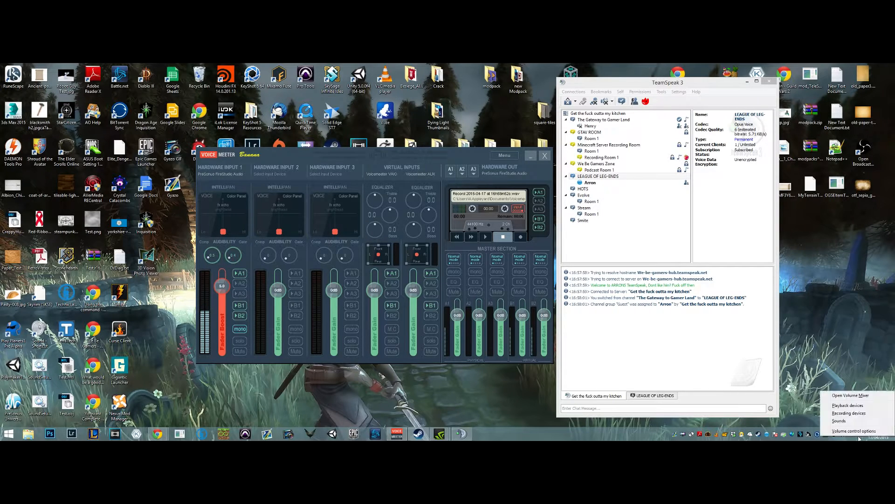
left_click(847, 406)
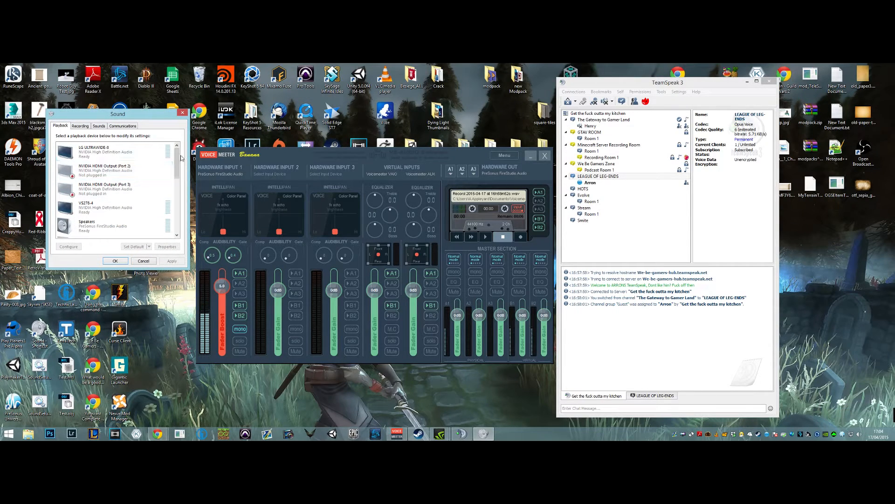
left_click_drag(177, 159, 178, 191)
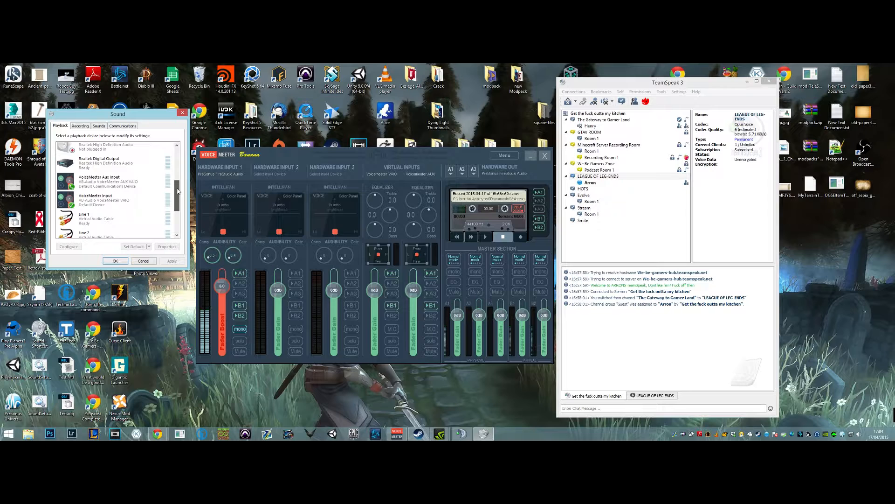
left_click(112, 188)
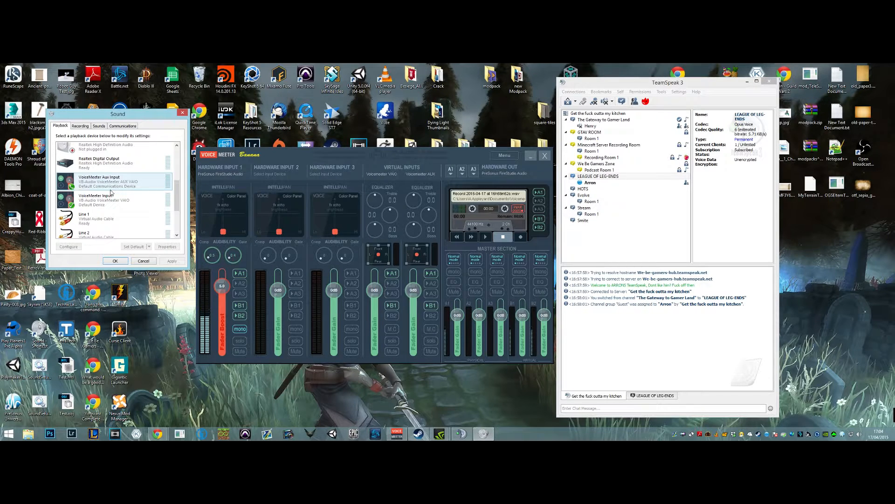
left_click(92, 205)
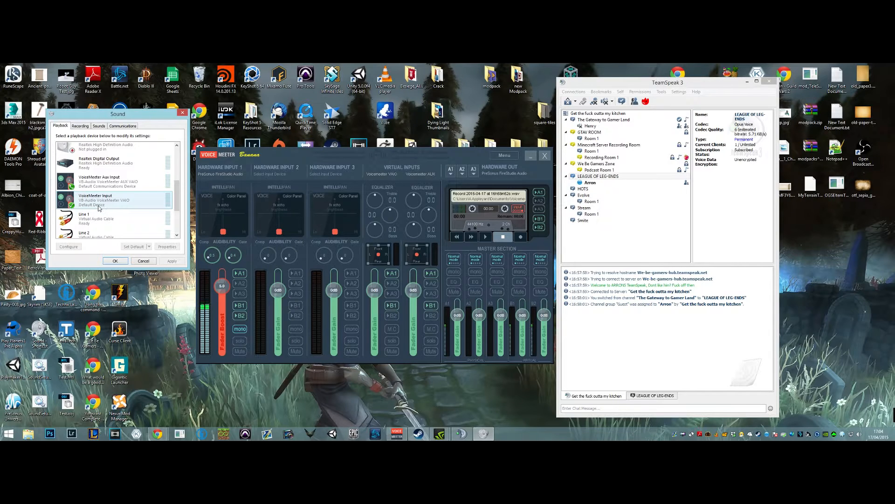
Show the Windows recording devices and highlight VoiceMeeter Aux Output.
left_click(79, 126)
scroll(117, 205, "down", 3)
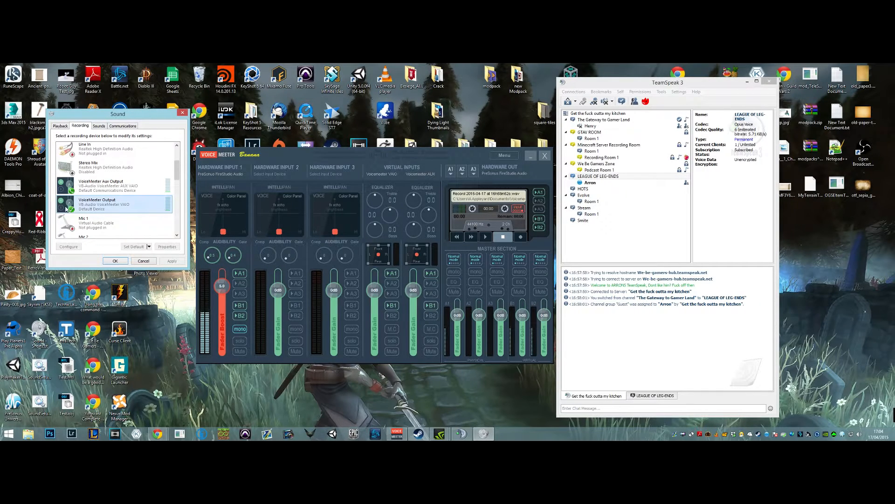
left_click(98, 187)
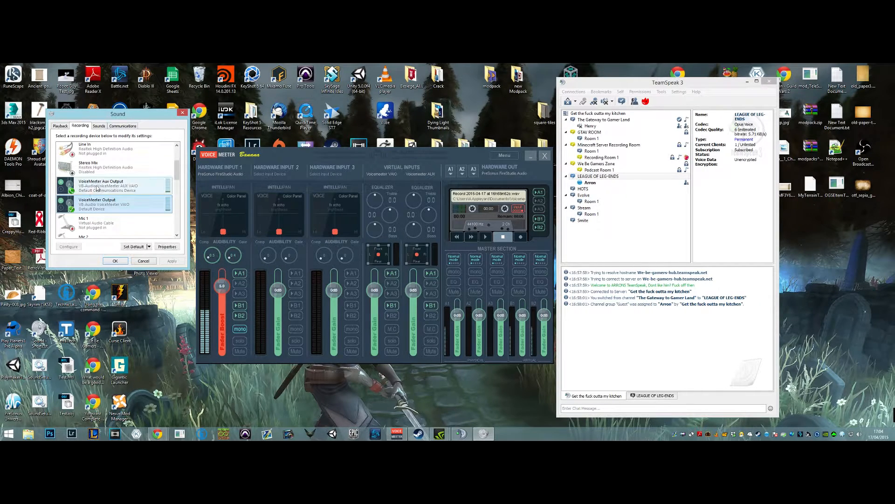
Return to the playback devices and highlight VoiceMeeter Input and VoiceMeeter Aux Input in turn.
left_click(67, 127)
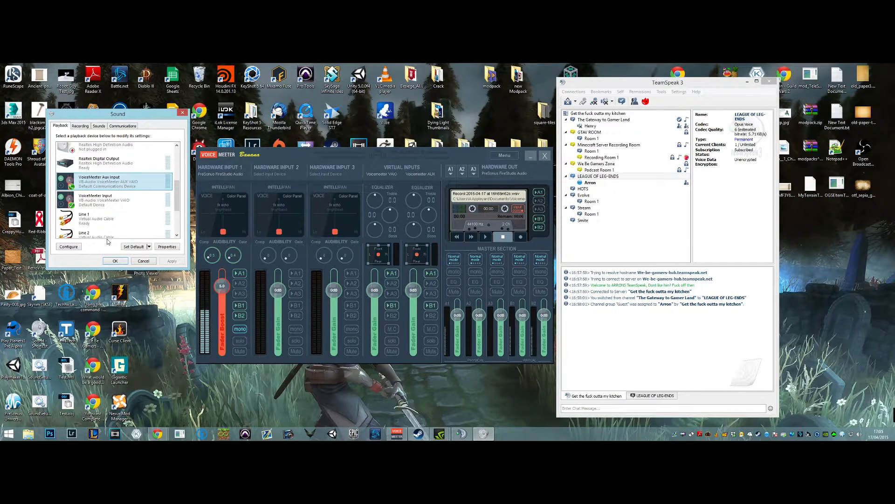
left_click(114, 206)
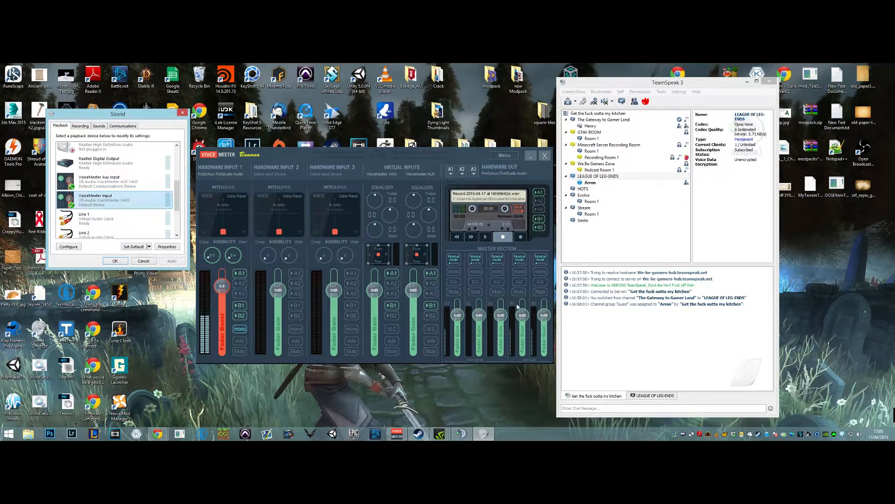
left_click(97, 191)
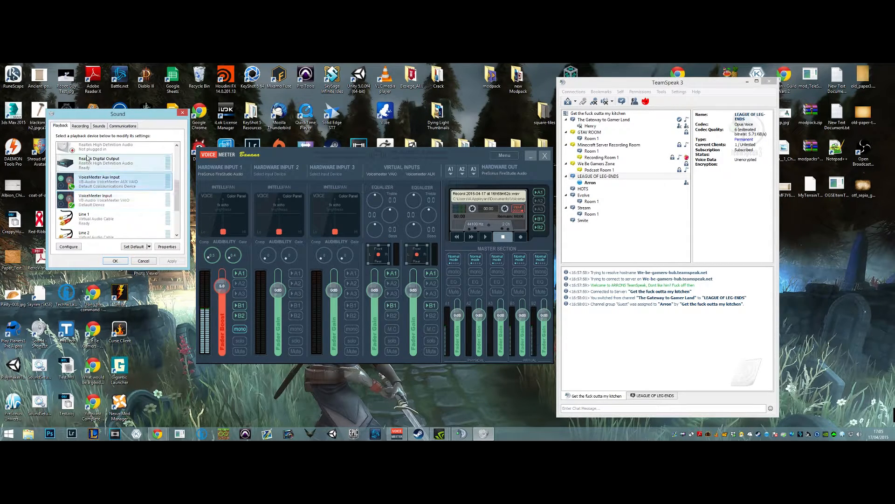
Highlight VoiceMeeter Output among the recording devices, compare with the playback list once more, and close the Sound settings.
left_click(80, 126)
left_click(90, 205)
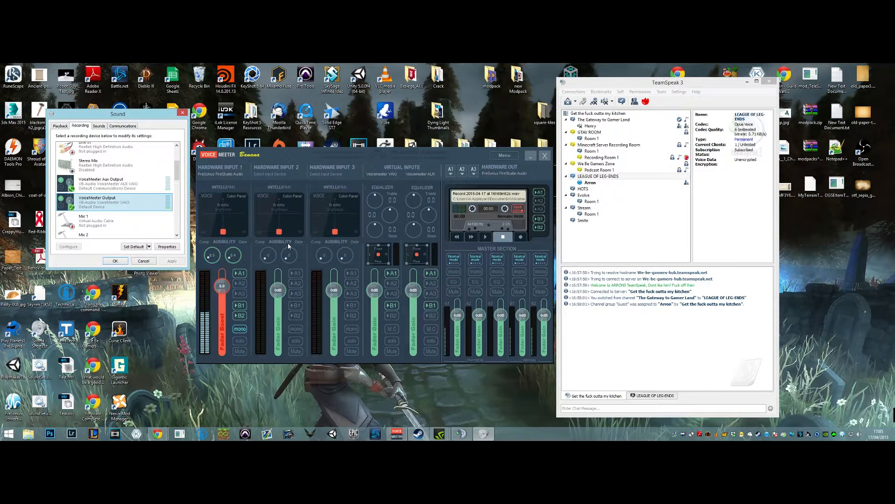
left_click(66, 126)
left_click(81, 125)
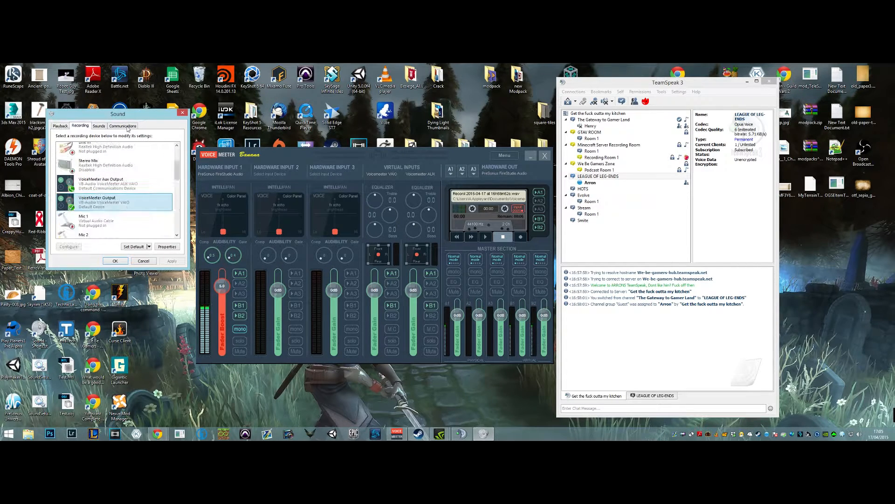
left_click(115, 261)
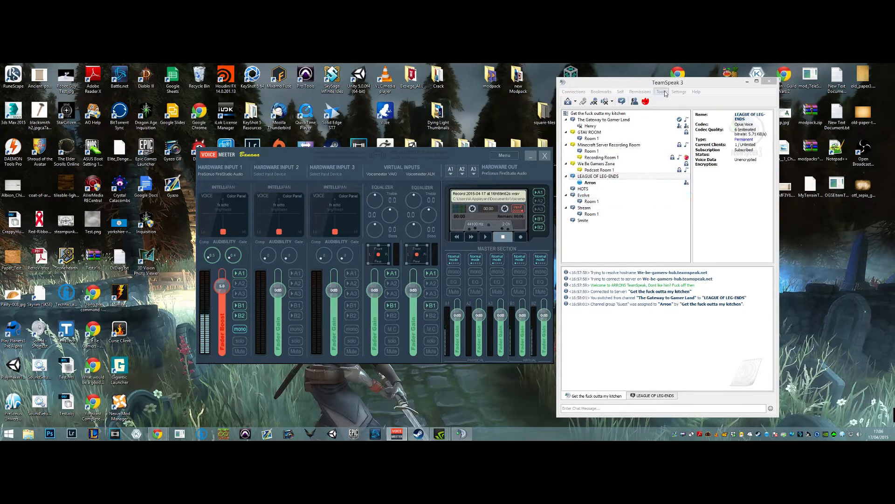
Open TeamSpeak's playback options, place the window clear of Voicemeeter's virtual inputs, and briefly play the test sound.
left_click(679, 91)
left_click(685, 129)
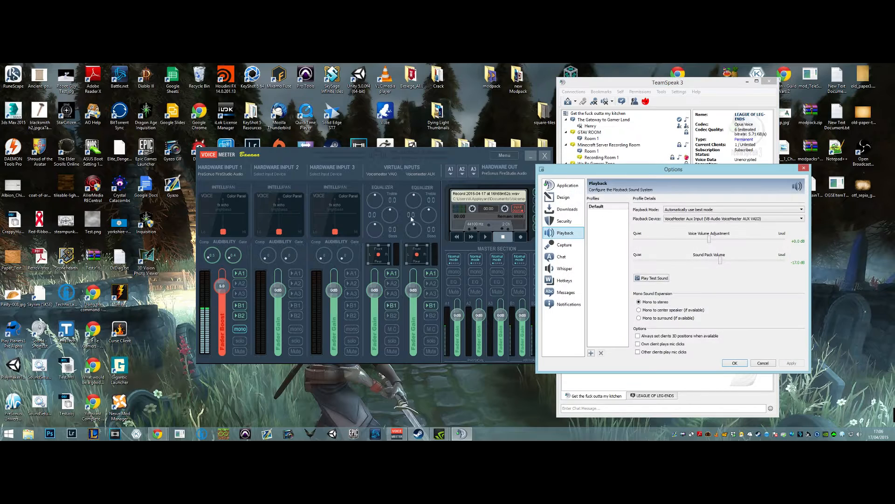
left_click_drag(620, 167, 367, 150)
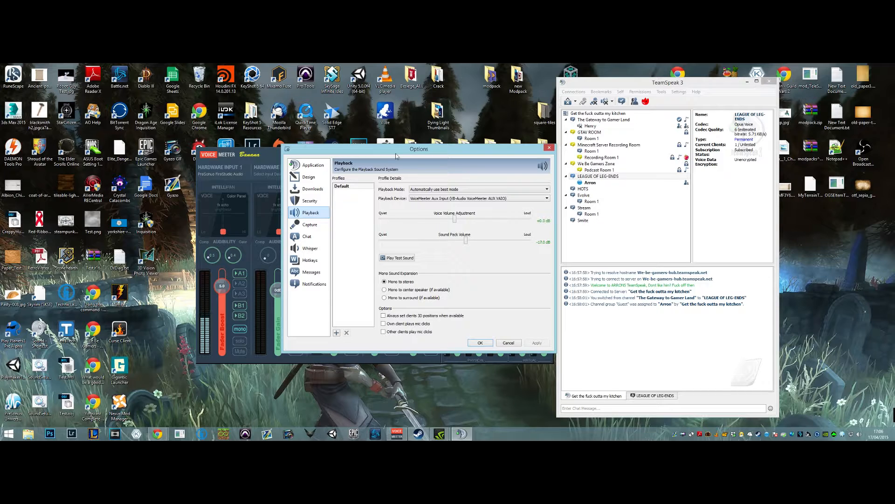
left_click_drag(432, 145, 219, 181)
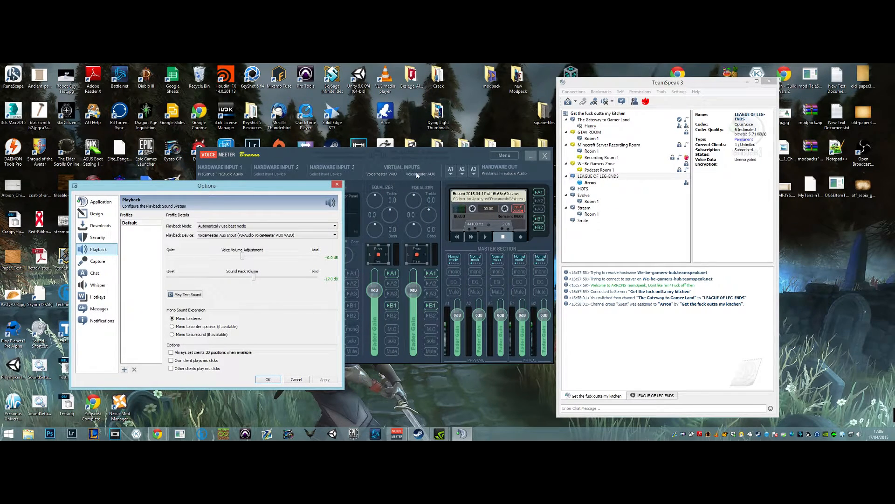
left_click(198, 295)
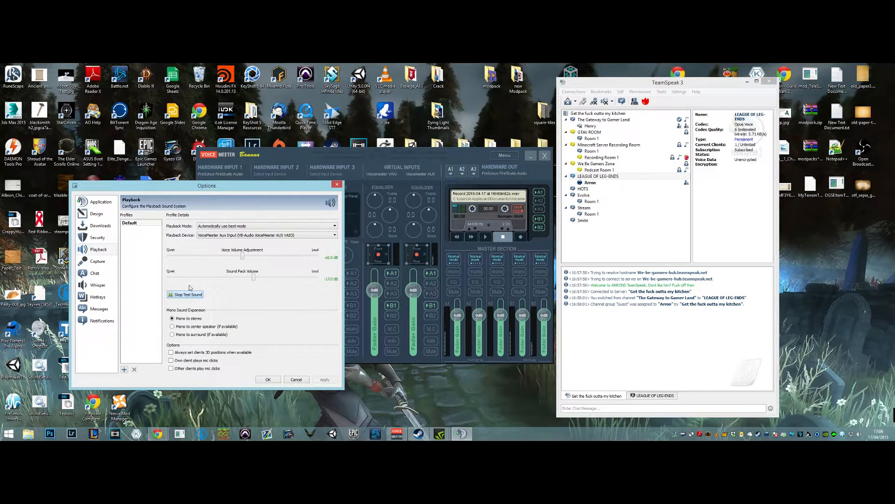
left_click(192, 294)
Choose VoiceMeeter Aux Input (VB-Audio VoiceMeeter AUX VAIO) as TeamSpeak's playback device.
left_click(212, 226)
left_click(212, 229)
left_click(215, 237)
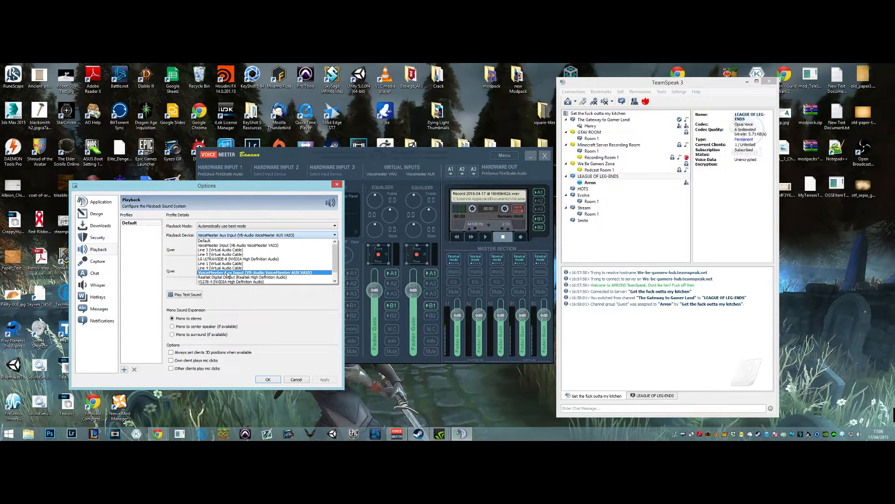
left_click(242, 273)
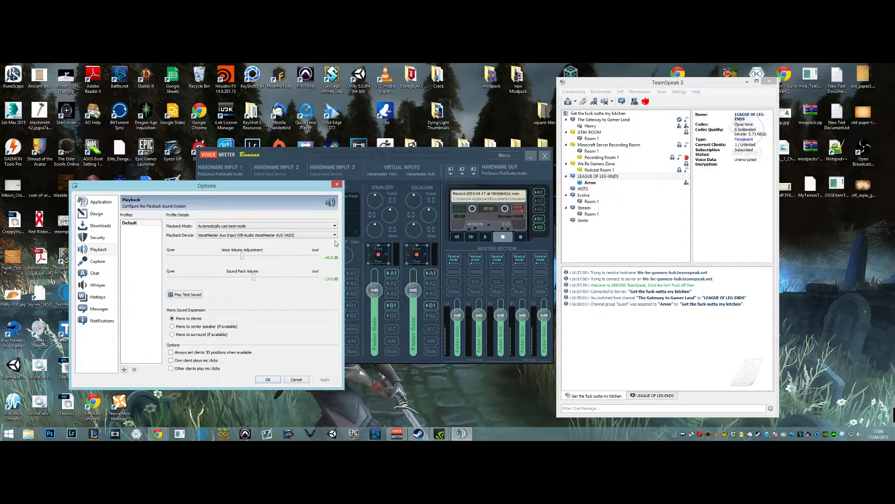
Play TeamSpeak's test sound and set the Voicemeeter AUX equalizer to 12.0 bass with the other two bands at -12.0.
left_click(185, 295)
left_click_drag(414, 230, 420, 167)
left_click_drag(419, 201, 420, 259)
left_click_drag(429, 219, 429, 266)
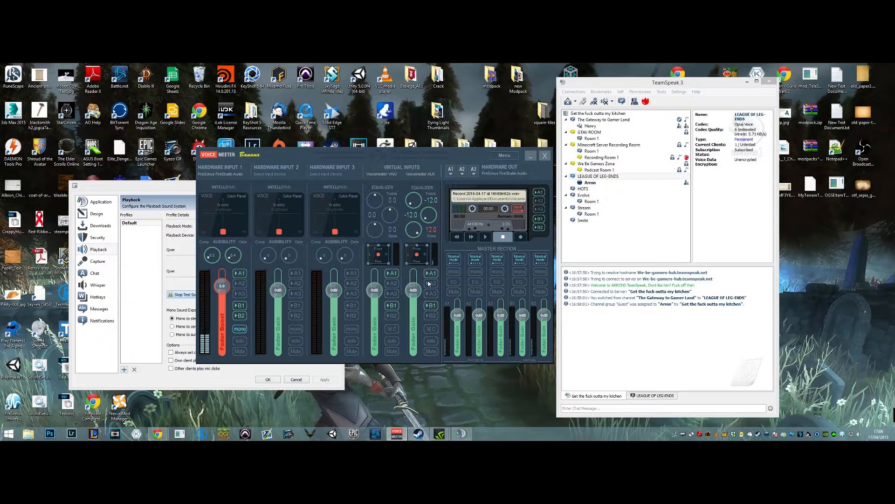
Reset all three equalizer bands of the Voicemeeter AUX virtual input to their defaults.
double_click(414, 229)
double_click(429, 215)
double_click(413, 200)
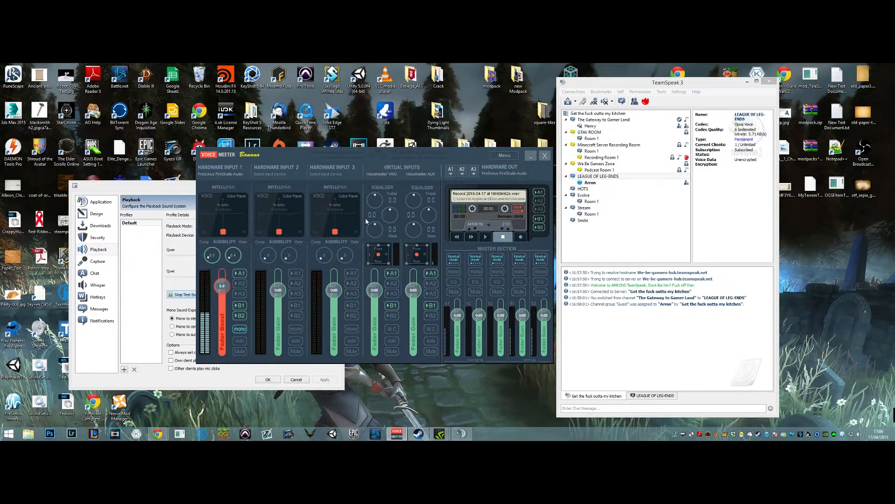
Choose VoiceMeeter Aux Output (VB-Audio VoiceMeeter AUX VAIO) as TeamSpeak's capture device and accept the options.
left_click(179, 268)
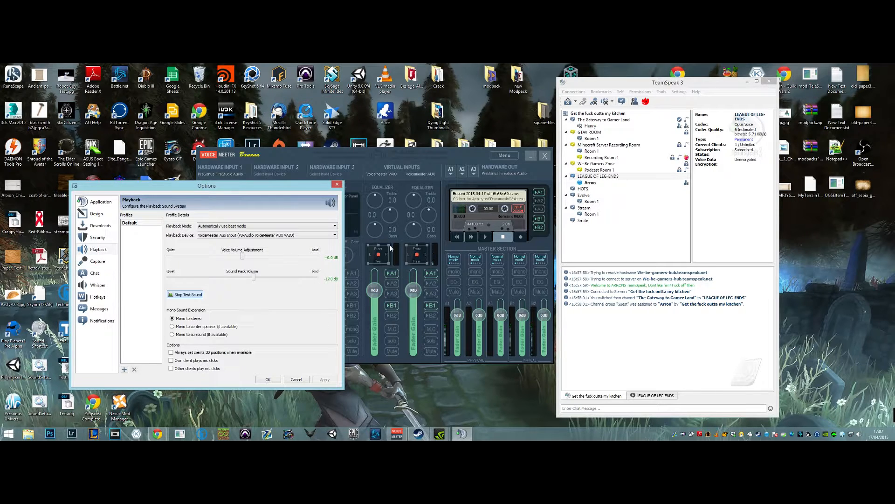
left_click(97, 262)
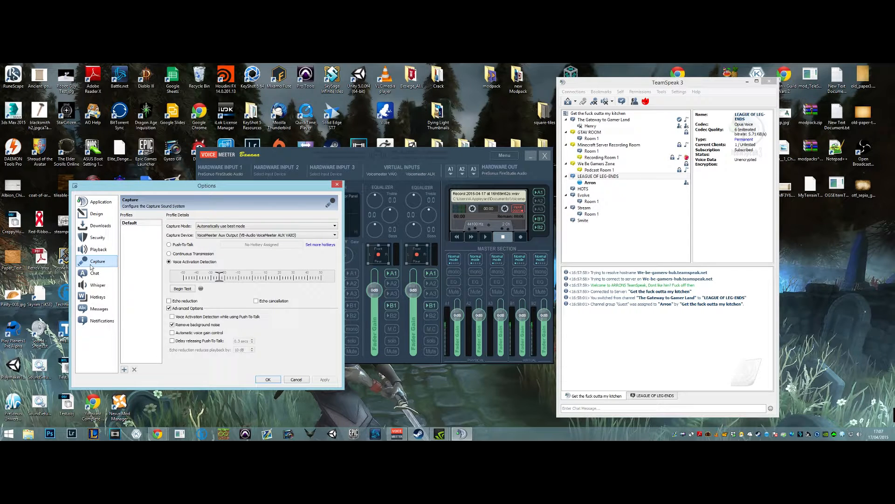
left_click_drag(241, 190, 539, 195)
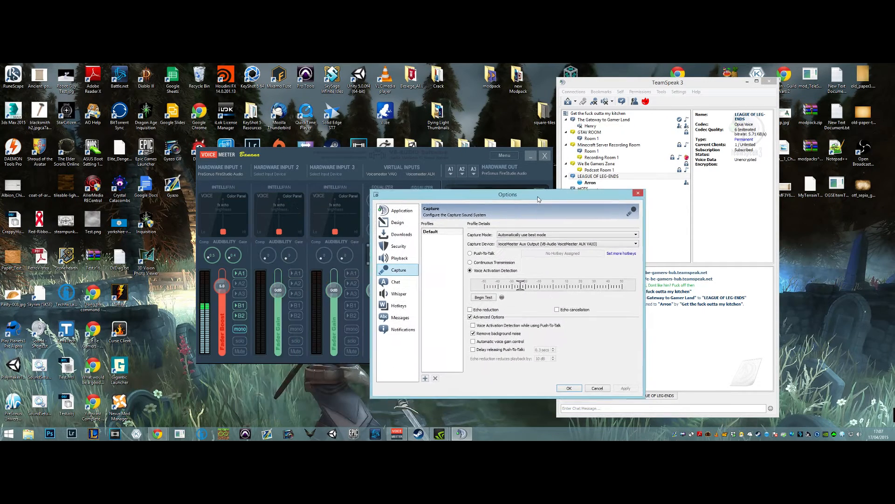
left_click(542, 241)
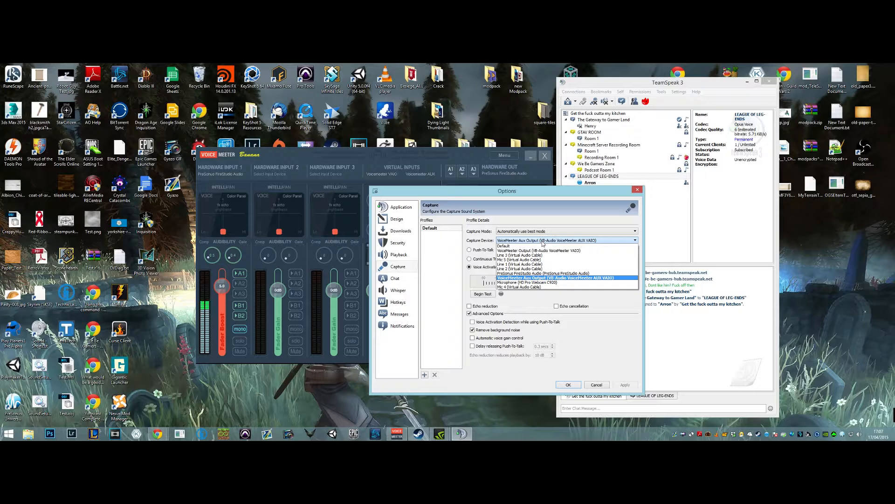
left_click(527, 278)
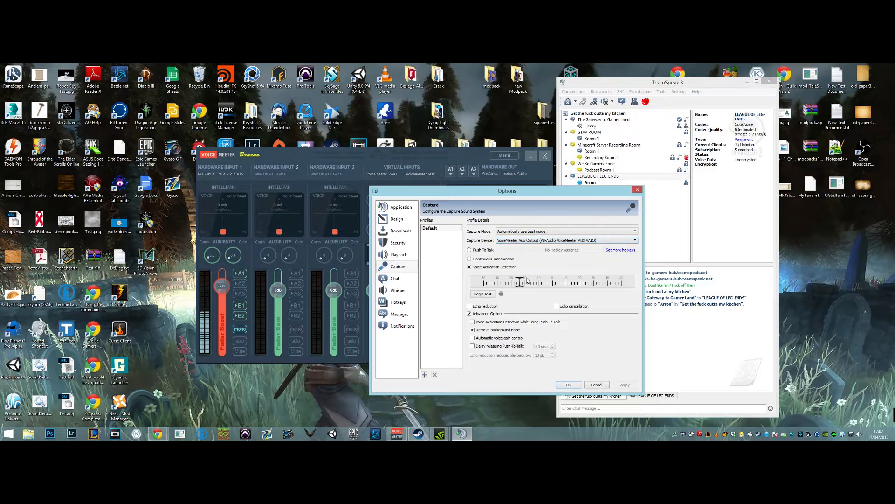
left_click(569, 385)
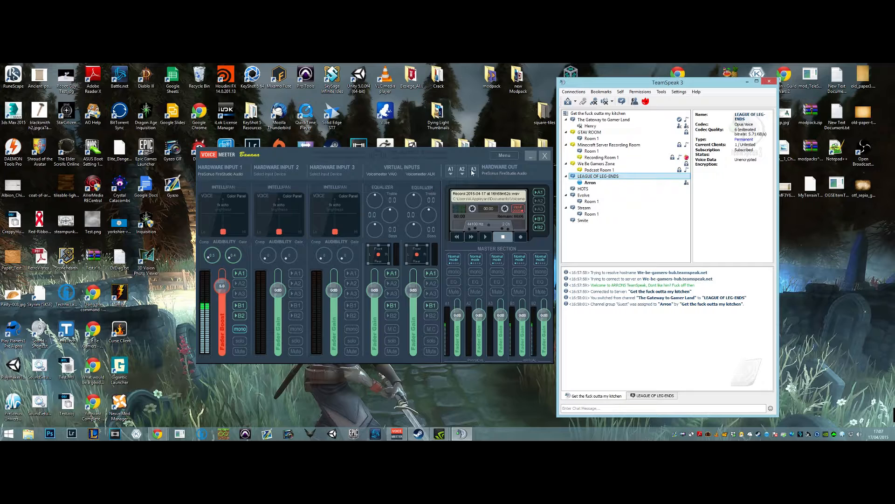
Arm physical inputs #1, #2 and #3 and the Virtual Input for pre-fader recording in Voicemeeter's recorder options.
left_click_drag(466, 155, 430, 156)
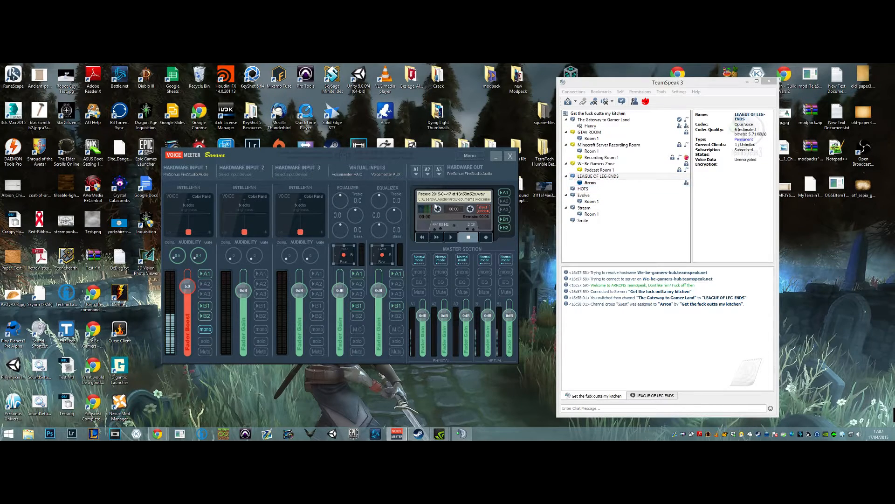
left_click(483, 209)
left_click(281, 185)
left_click(312, 185)
left_click(338, 182)
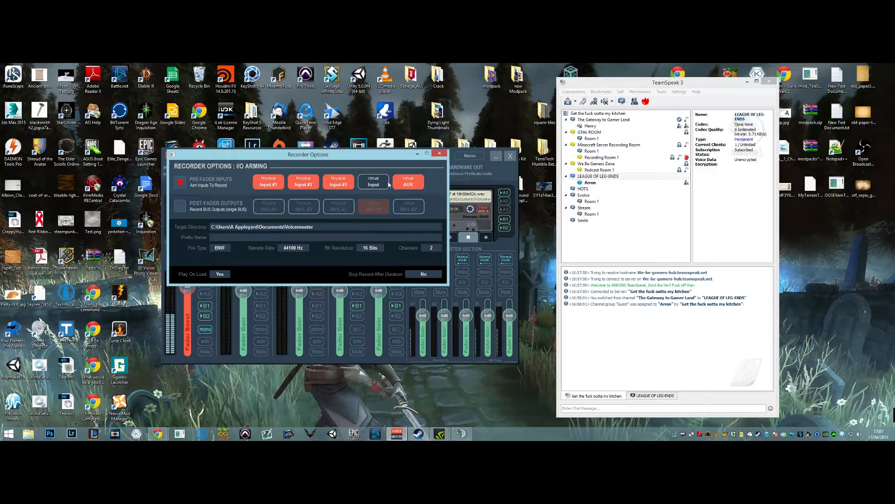
left_click(373, 182)
left_click(440, 156)
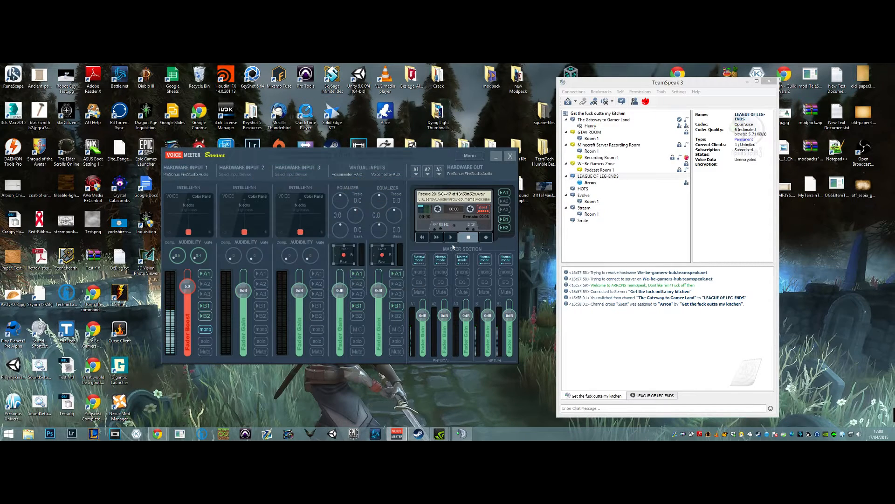
Record a short clip with Voicemeeter's built-in recorder and stop it.
left_click(485, 238)
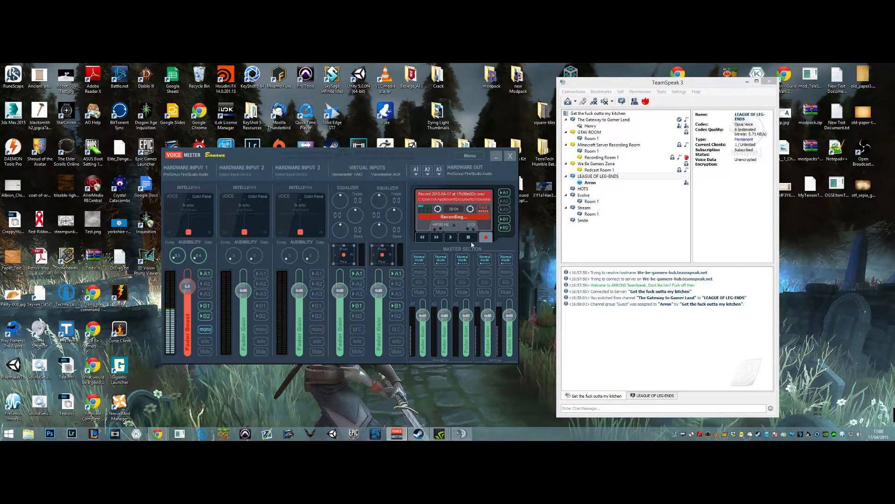
left_click(469, 237)
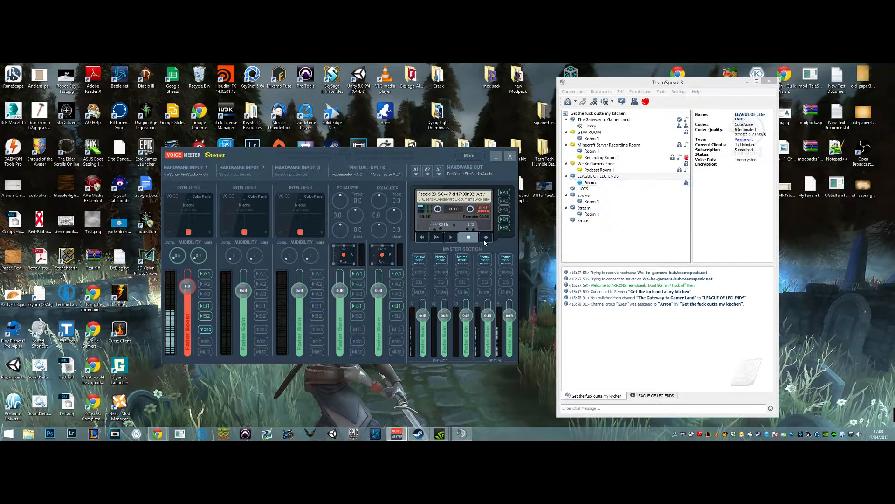
Play back the recorded clip in Voicemeeter's recorder, scrub to different points in it and stop playback.
left_click(456, 239)
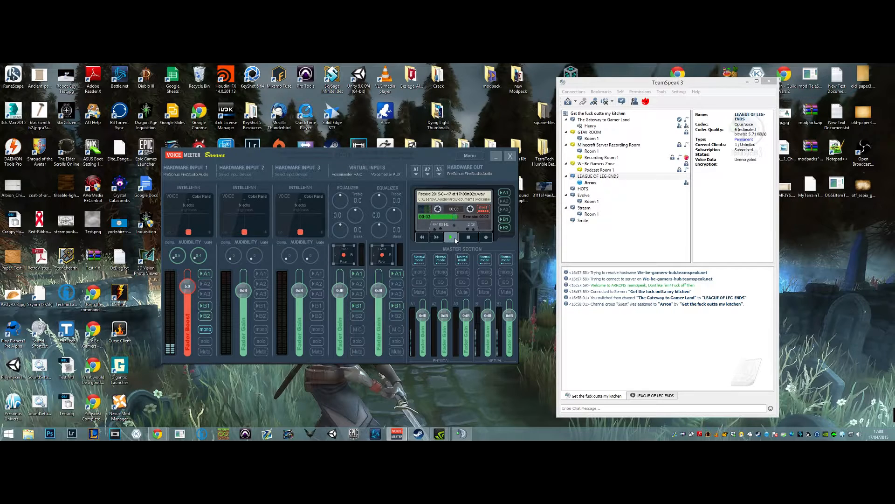
left_click(451, 218)
left_click(429, 217)
left_click_drag(430, 216, 466, 219)
left_click(471, 237)
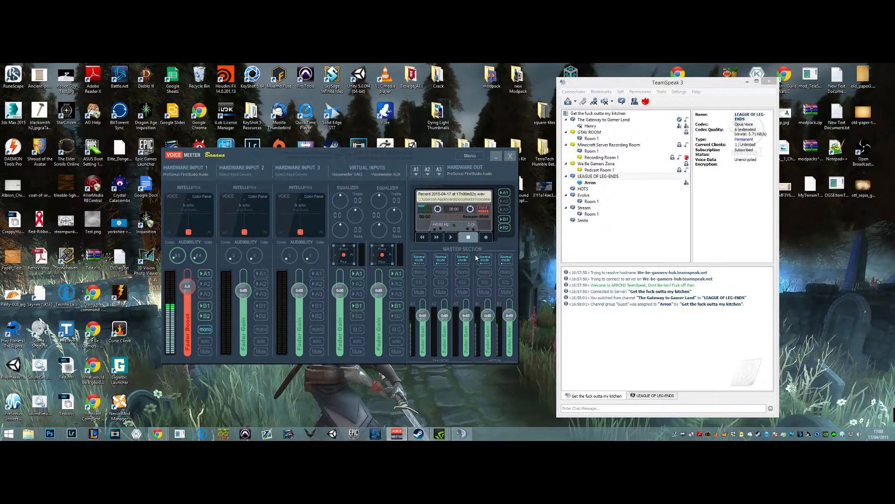
Switch Hardware Input 1's A1 output routing off and back on.
left_click(684, 85)
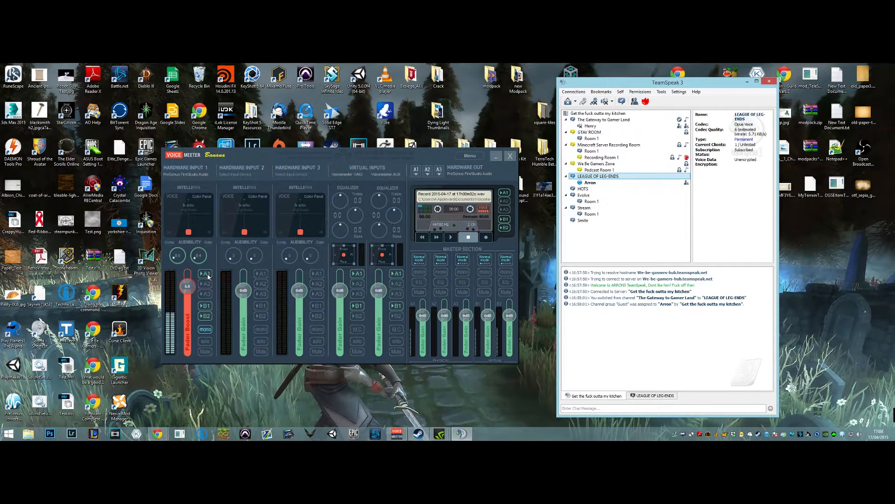
left_click(208, 276)
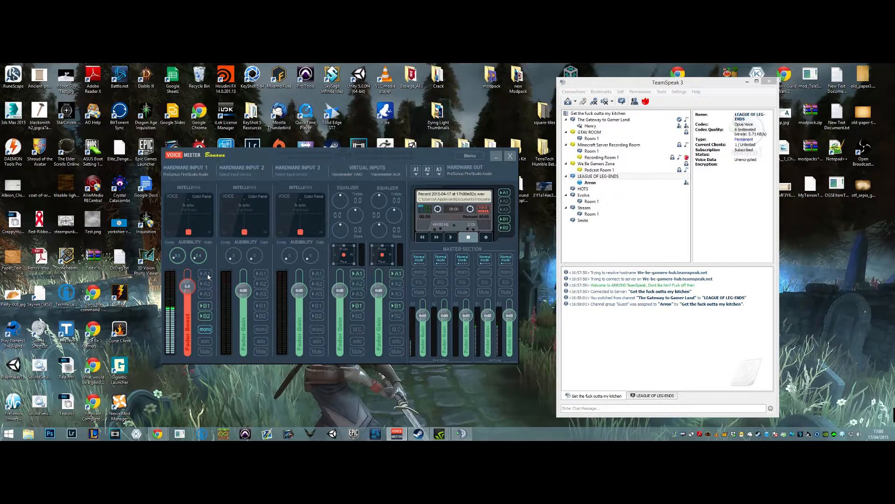
left_click(208, 276)
Check TeamSpeak's playback and capture device settings, then close its options.
left_click(679, 92)
left_click(687, 129)
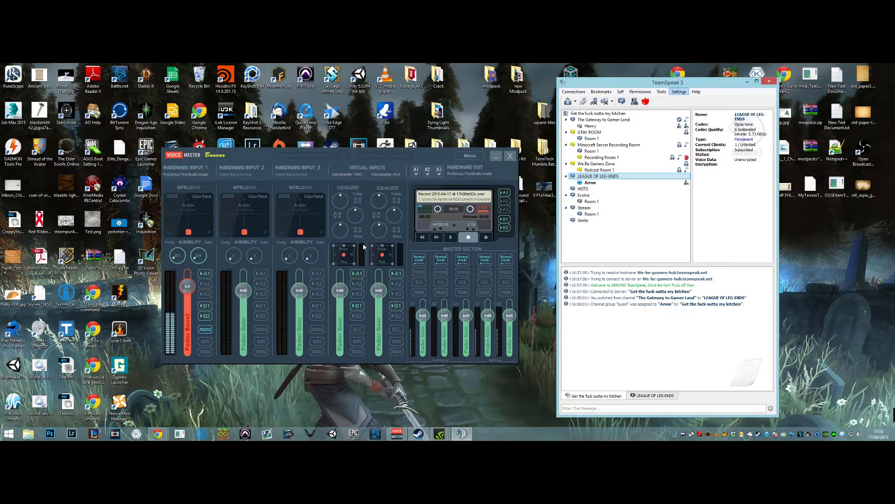
left_click_drag(602, 170, 336, 170)
left_click(302, 228)
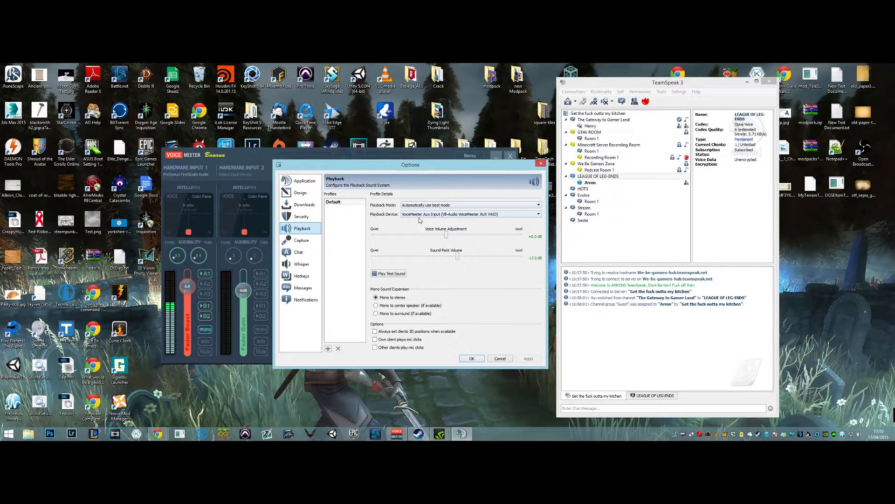
left_click(315, 240)
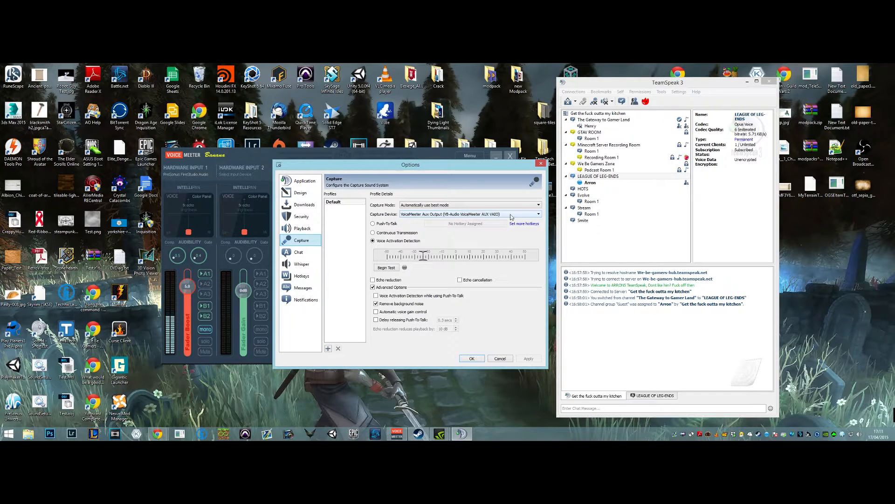
left_click(541, 163)
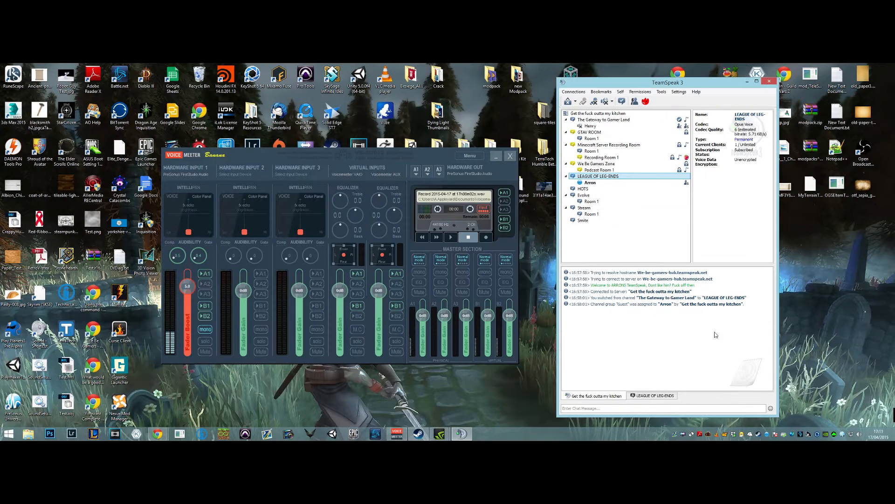
Review the Windows playback and recording device lists for the VoiceMeeter default and default communications devices, then close the Sound dialog.
right_click(859, 435)
left_click(849, 404)
scroll(196, 220, "down", 1)
scroll(197, 221, "down", 4)
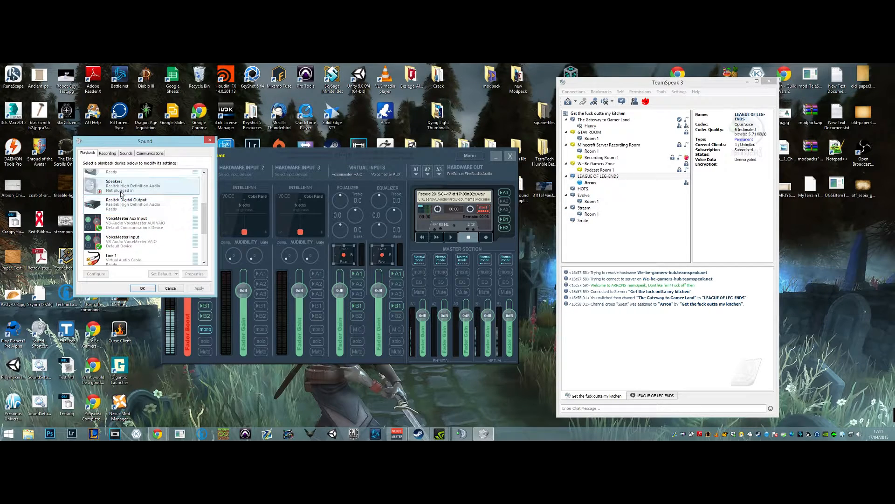
scroll(129, 252, "up", 3)
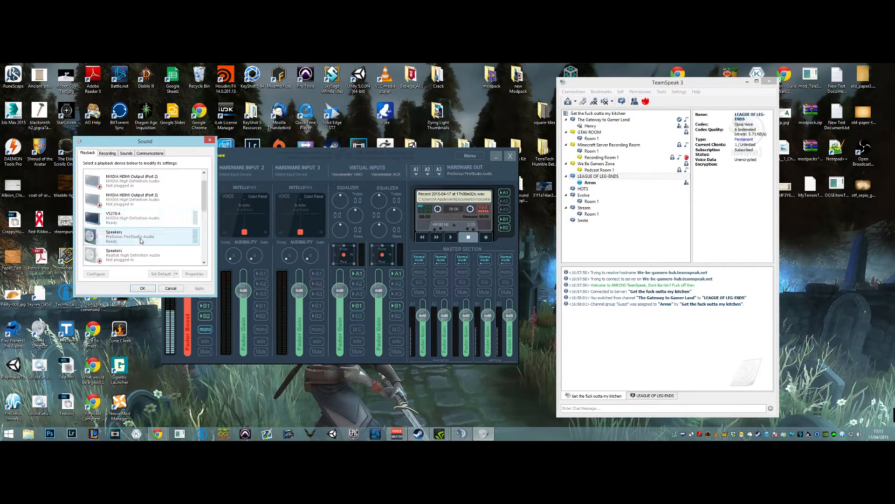
scroll(132, 240, "down", 5)
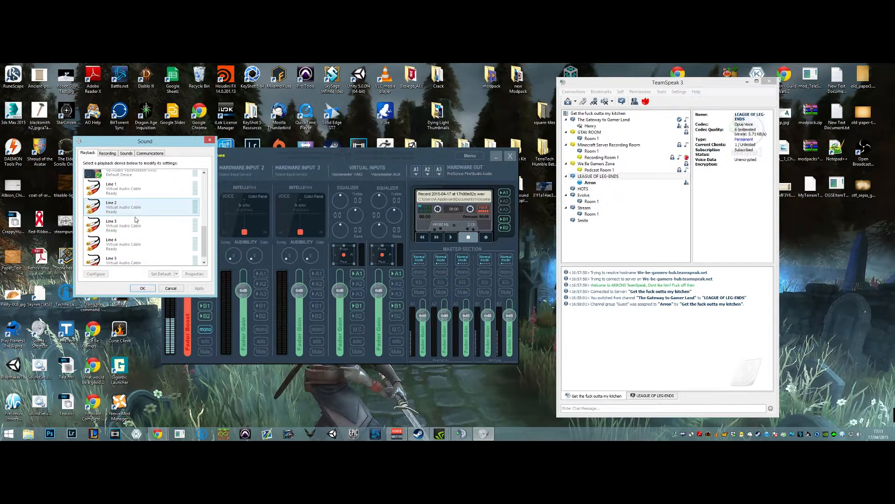
scroll(134, 219, "up", 3)
left_click(108, 153)
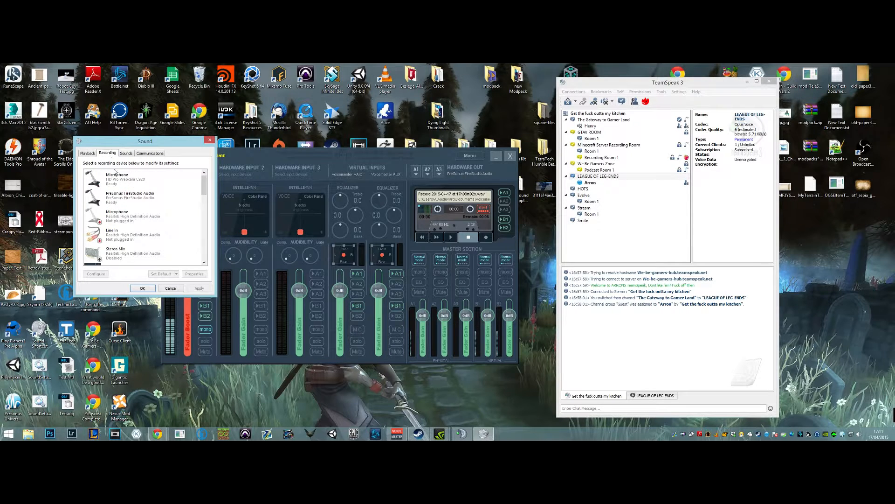
scroll(128, 219, "down", 3)
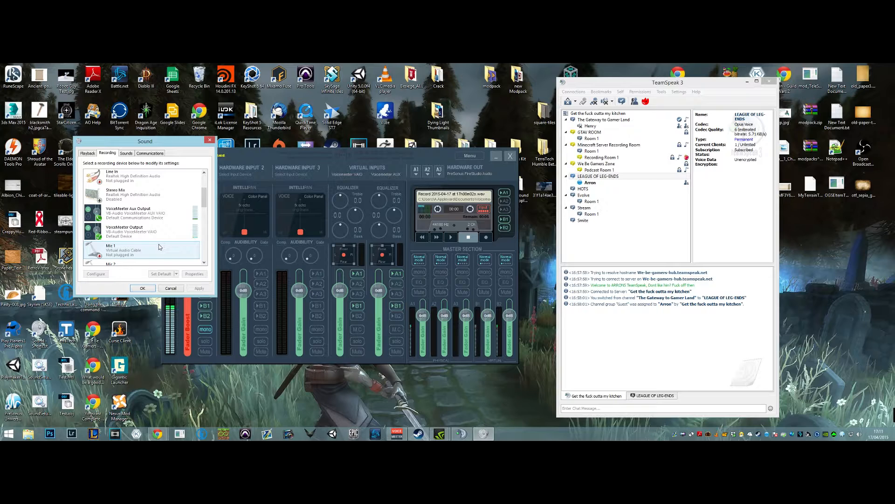
left_click(144, 289)
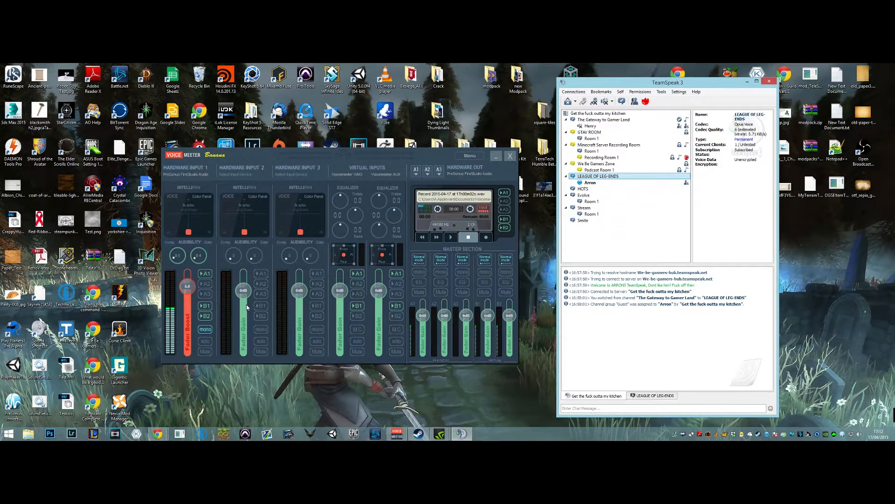
Play TeamSpeak's test sound while switching the Voicemeeter AUX input's B1 routing off and on, then accept the options.
left_click(205, 306)
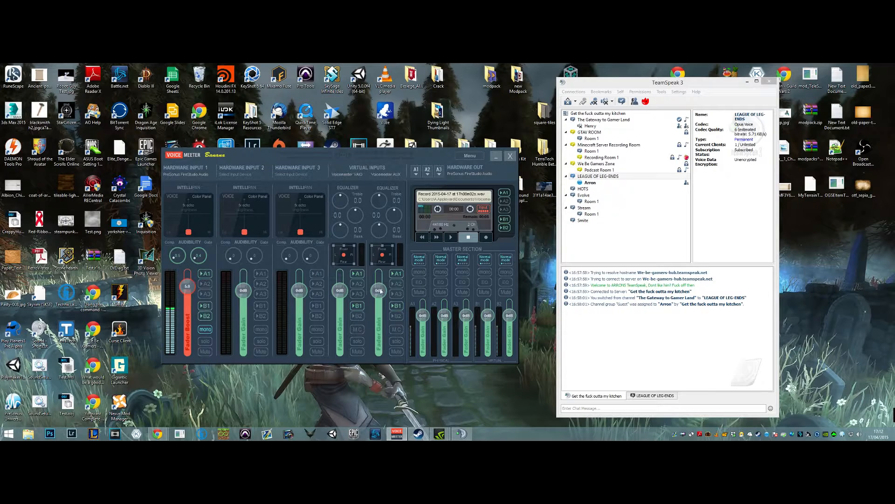
left_click(679, 92)
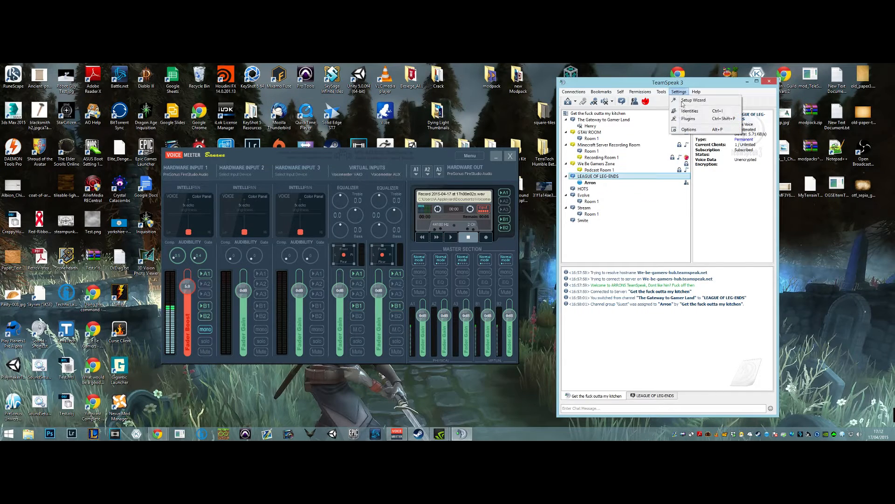
key("Escape")
key("alt+p")
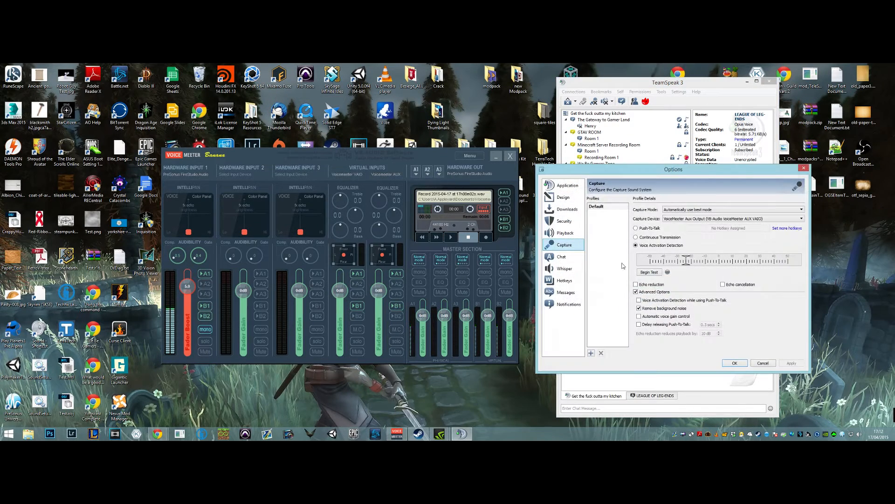
left_click(655, 279)
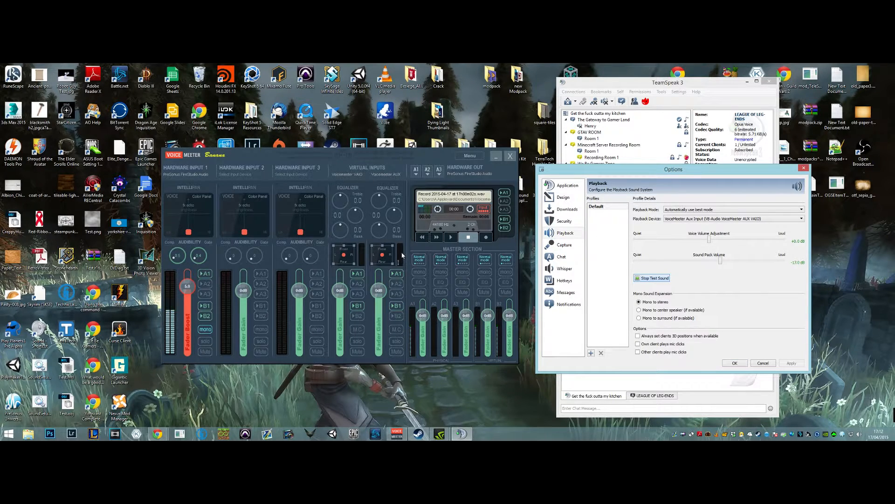
left_click(397, 306)
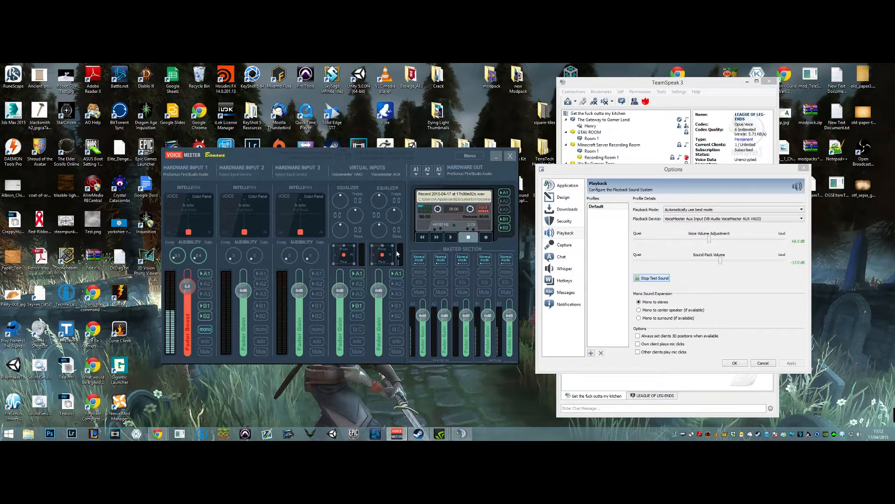
left_click(400, 308)
left_click(734, 364)
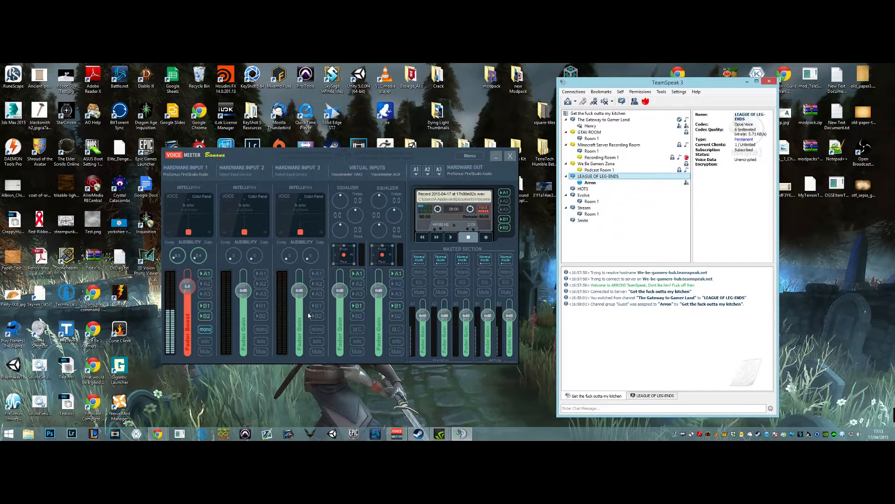
Switch the B1 routing of Hardware Input 1 and the Voicemeeter AUX input off and back on.
left_click(206, 305)
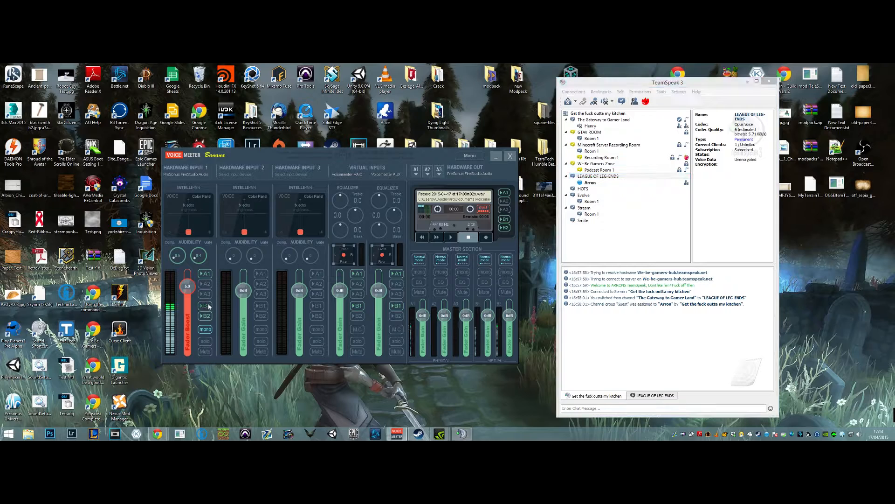
left_click(397, 306)
left_click(397, 306)
left_click_drag(433, 153, 299, 120)
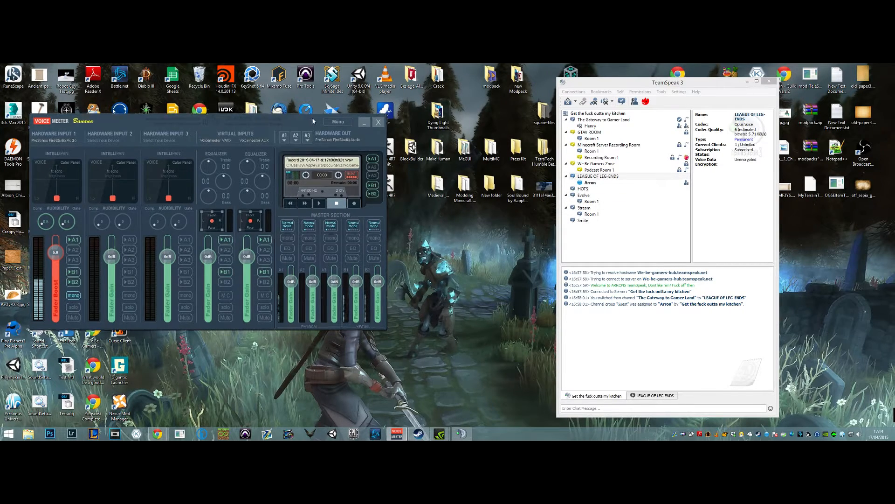
left_click_drag(316, 121, 436, 168)
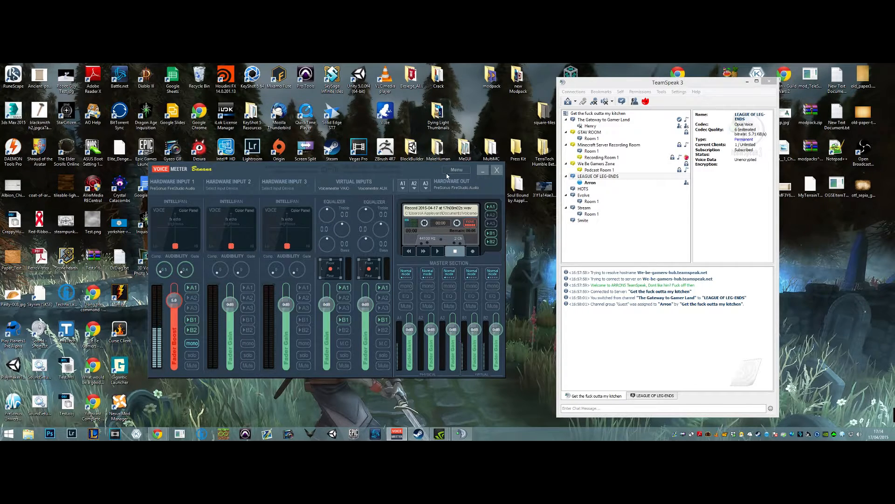
left_click_drag(436, 169, 402, 144)
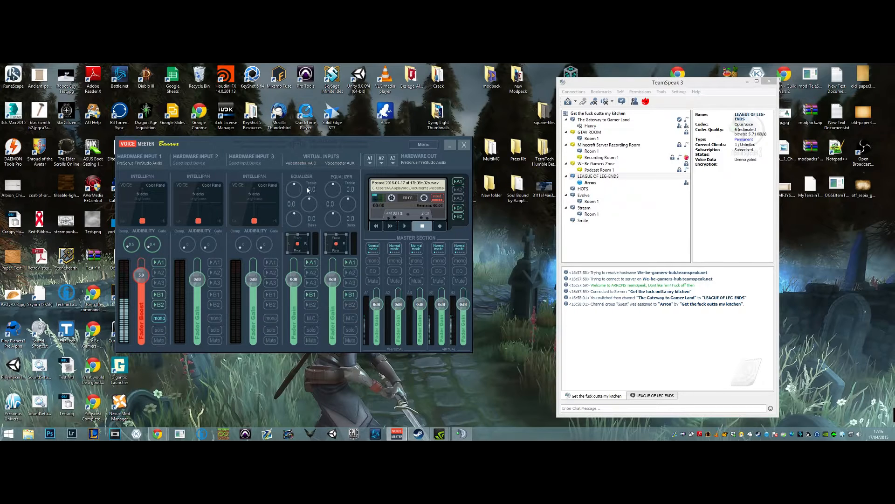
Try various Intellipan positions and panel modes on Hardware Input 1, then return its Color Panel to the default position.
left_click_drag(294, 192, 296, 188)
left_click_drag(143, 221, 166, 223)
left_click_drag(165, 224, 145, 176)
double_click(139, 197)
left_click_drag(143, 221, 158, 209)
double_click(159, 210)
right_click(155, 213)
right_click(156, 213)
left_click_drag(144, 221, 158, 200)
left_click_drag(158, 201, 143, 189)
left_click_drag(144, 191, 142, 223)
Inspect the pre-fader input arming in Voicemeeter's recorder options, then close them.
left_click(459, 220)
right_click(438, 200)
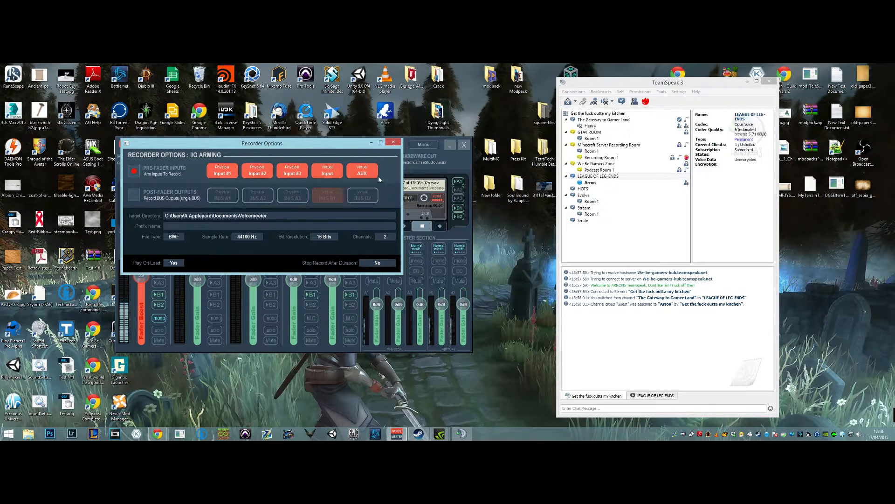
left_click(261, 175)
left_click(394, 142)
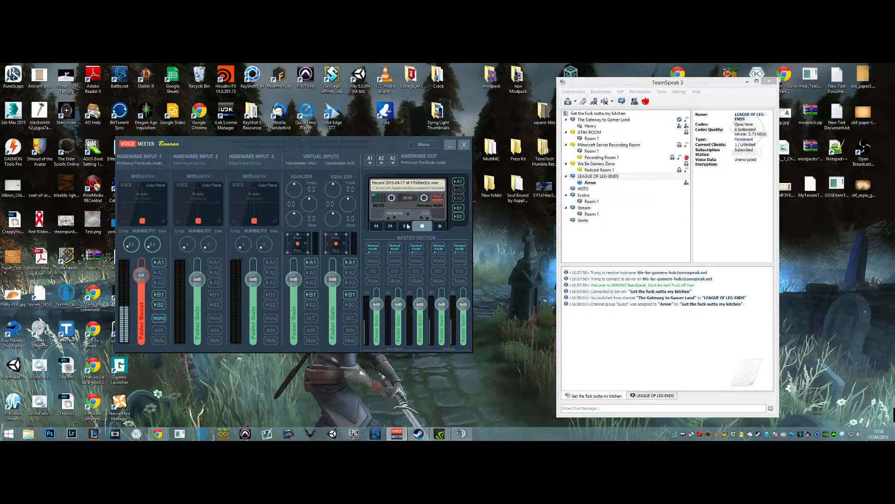
Check the channel count choices in the recorder options and keep BWF as the file type, then close them.
left_click(404, 213)
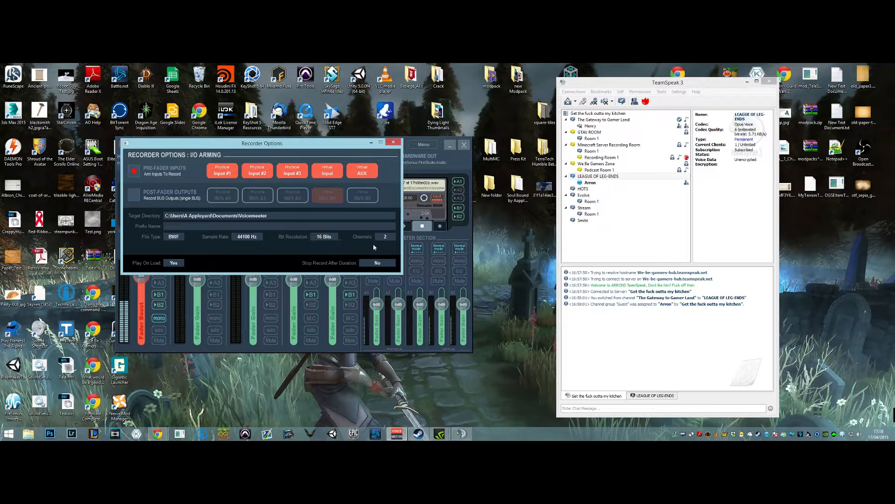
left_click(385, 237)
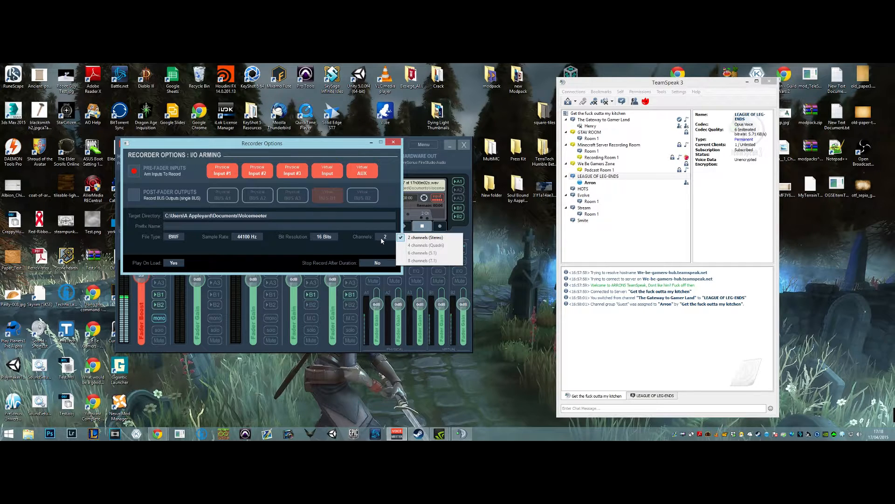
left_click(306, 246)
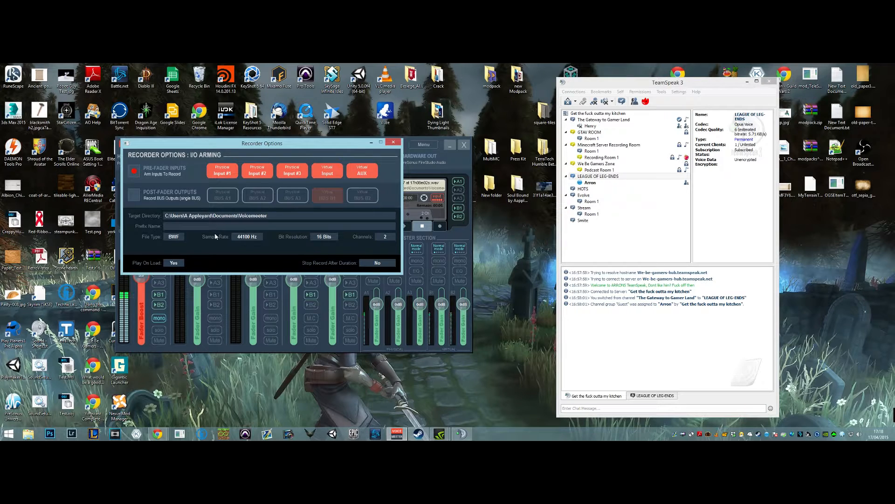
left_click(186, 235)
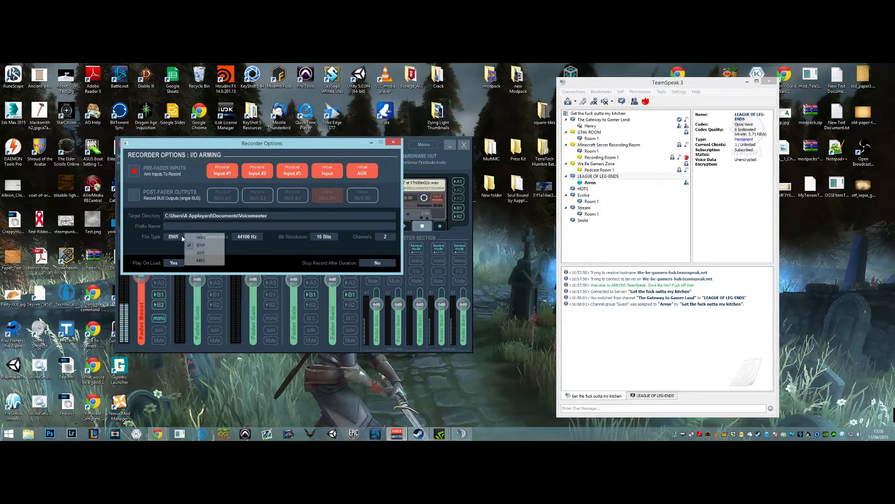
left_click(208, 246)
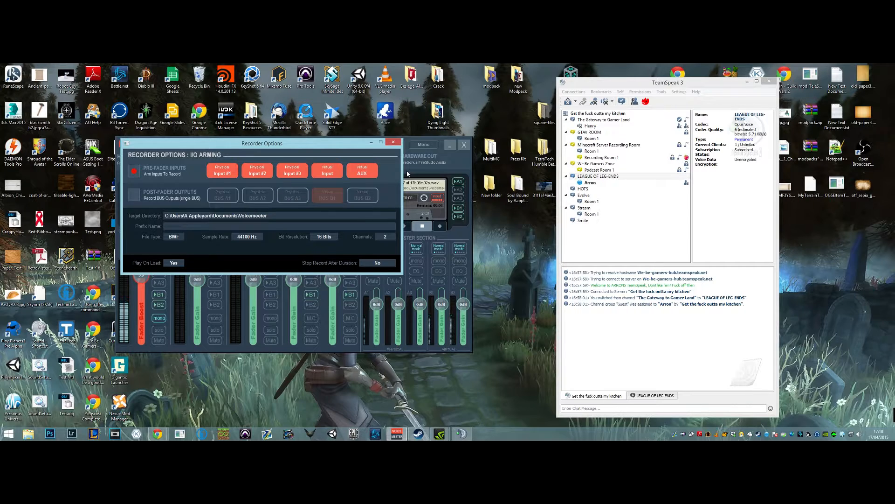
left_click(394, 142)
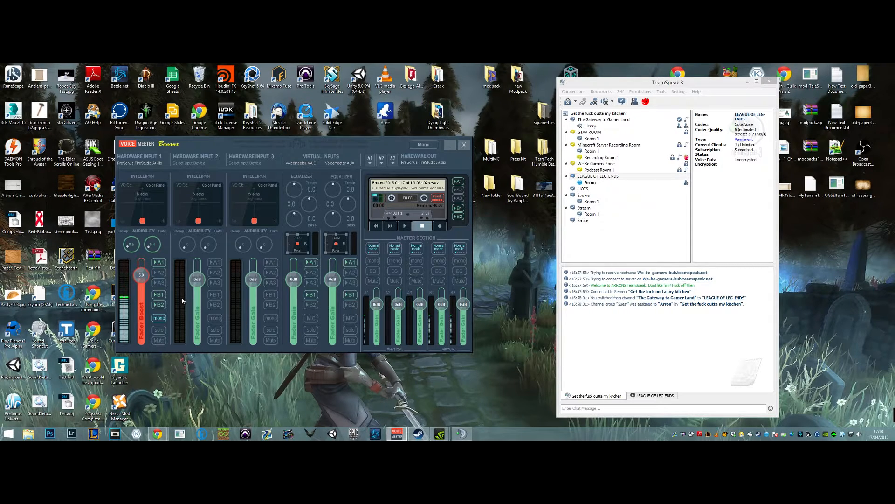
Recheck the armed inputs in the recorder options and start a new recording.
right_click(407, 183)
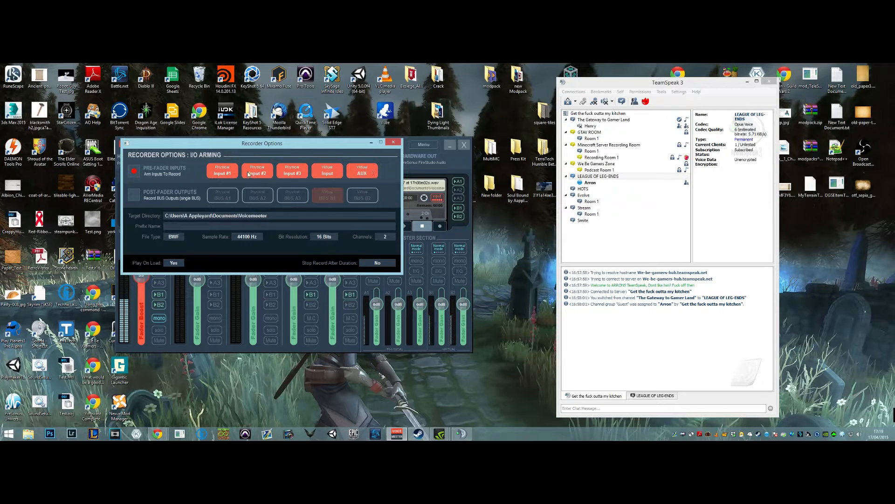
left_click(394, 143)
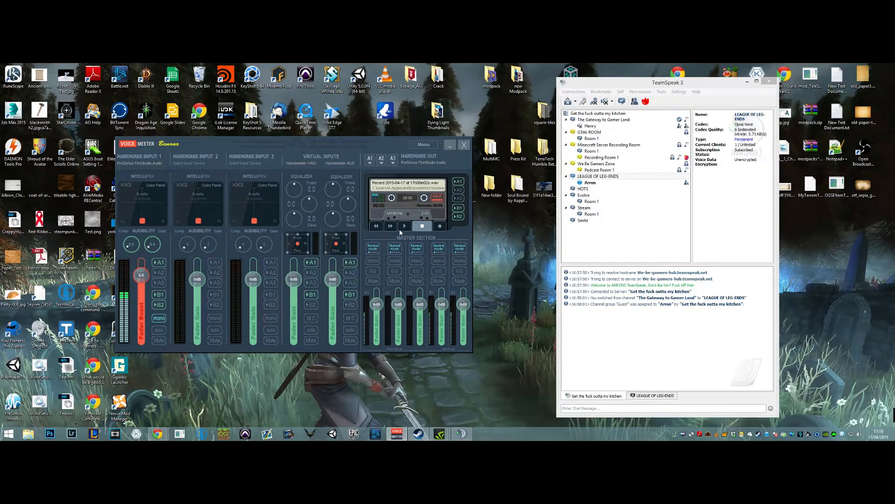
left_click(439, 226)
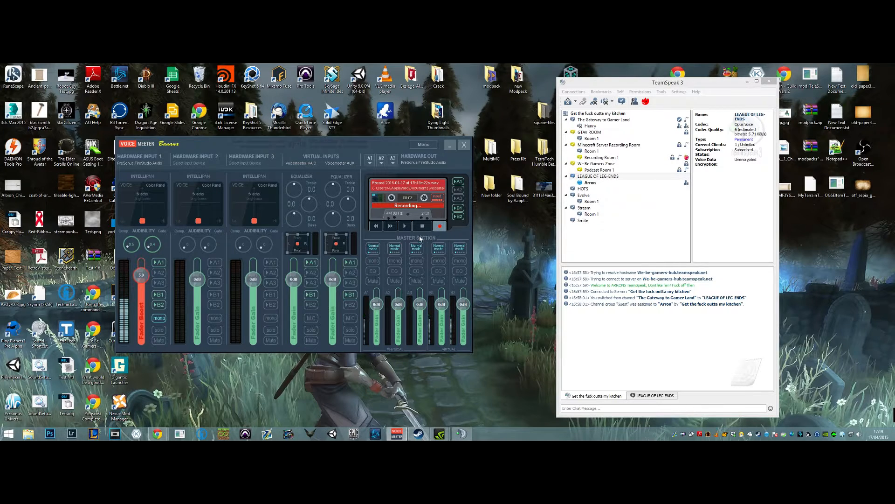
Stop the recording in the recorder, then play it back from the start and stop playback.
left_click(422, 226)
left_click(404, 226)
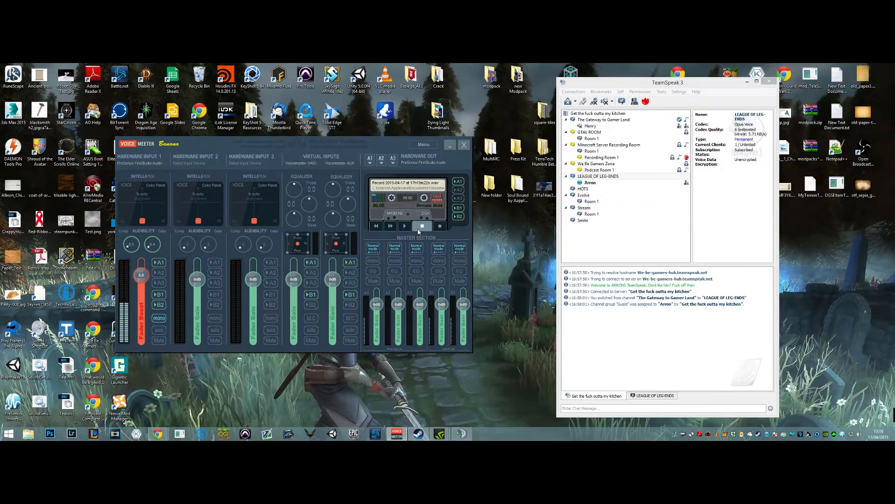
left_click(377, 227)
left_click(422, 227)
Load Fecking-hate-that-card.wav from Downloads into the recorder and play it, stopping playback when done.
left_click(413, 191)
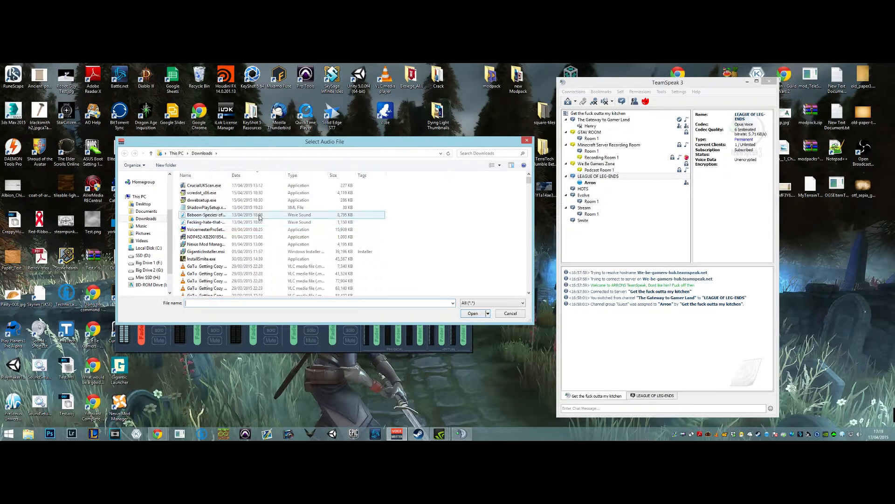
left_click(260, 215)
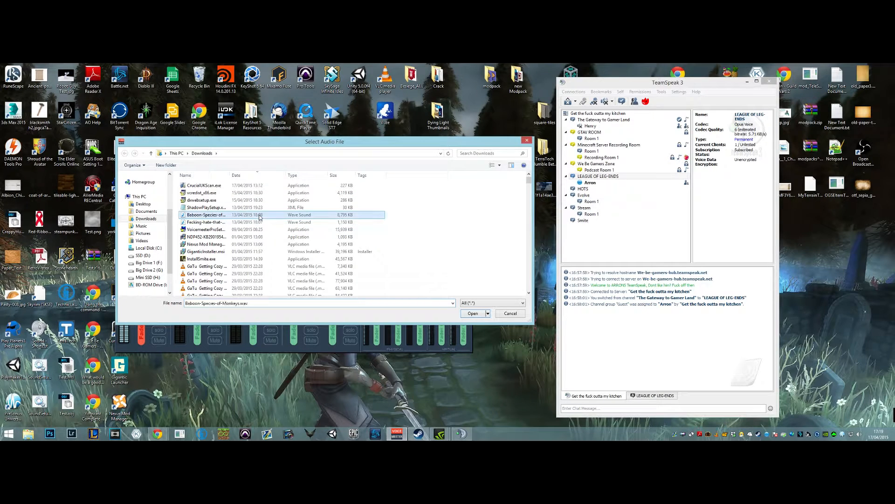
left_click(228, 222)
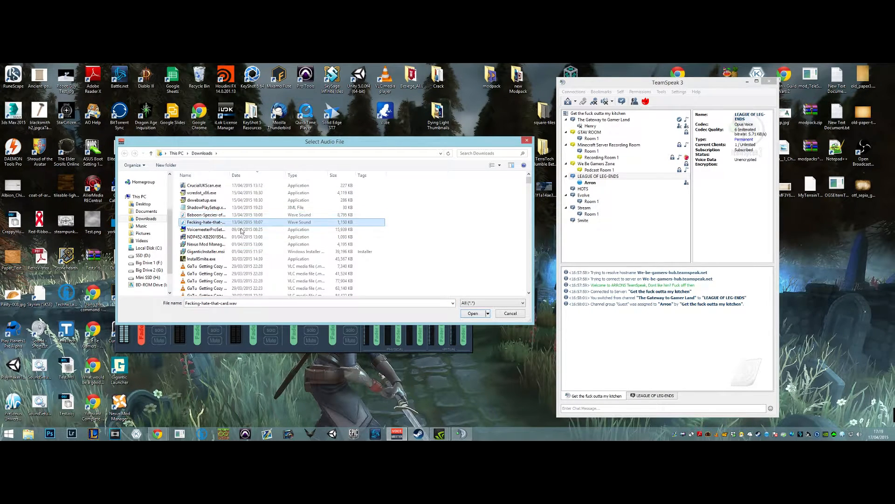
left_click(477, 315)
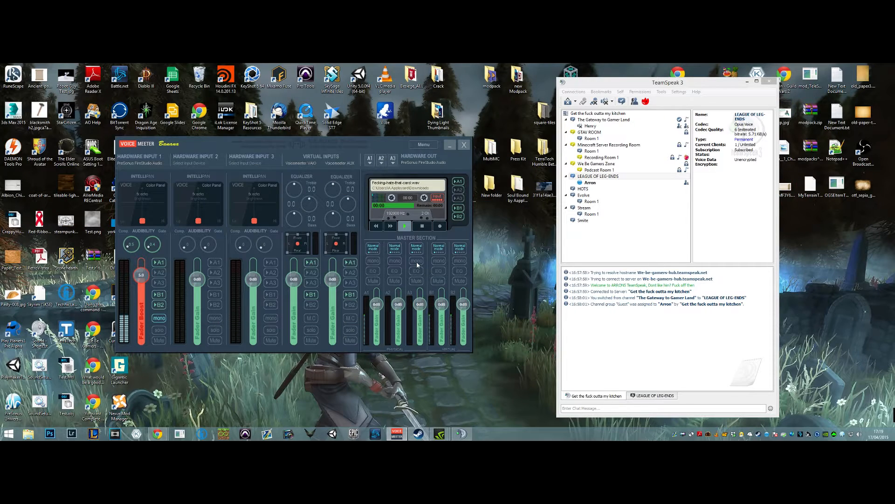
left_click(405, 226)
left_click(427, 228)
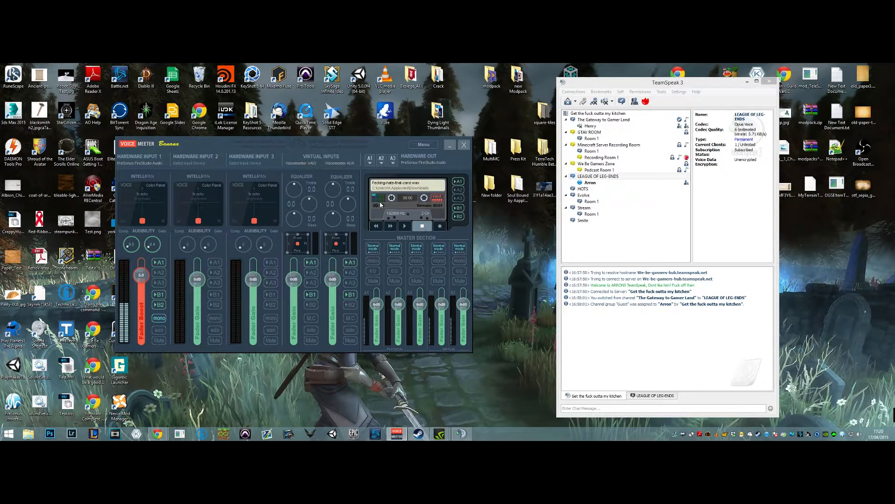
left_click(389, 186)
left_click(510, 313)
Review the playback and capture device settings in TeamSpeak's options, then close them without changes.
left_click(679, 92)
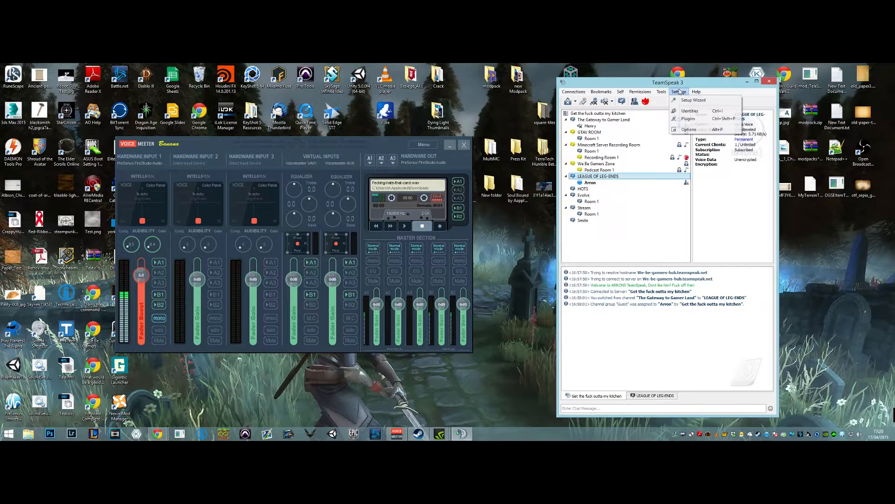
left_click(687, 130)
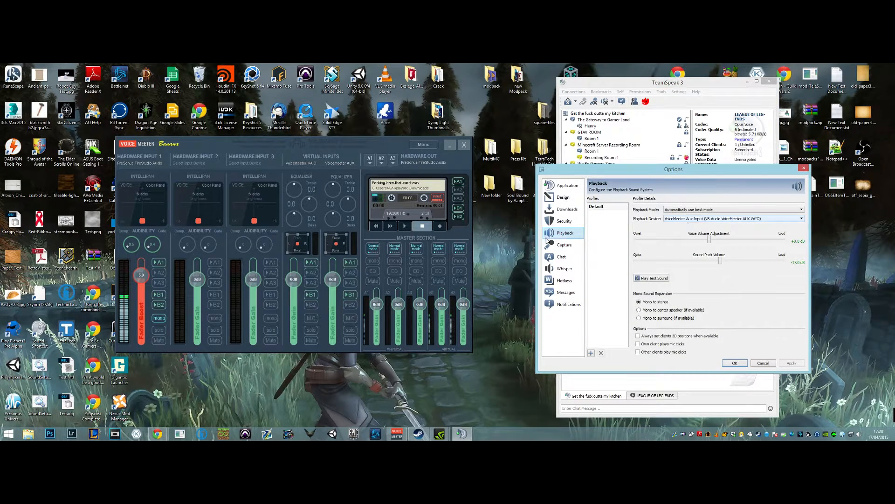
left_click(549, 242)
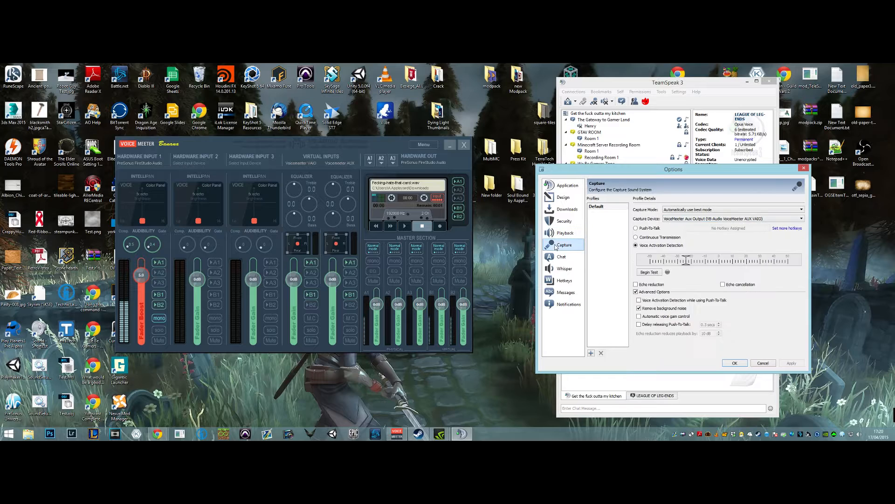
left_click(804, 168)
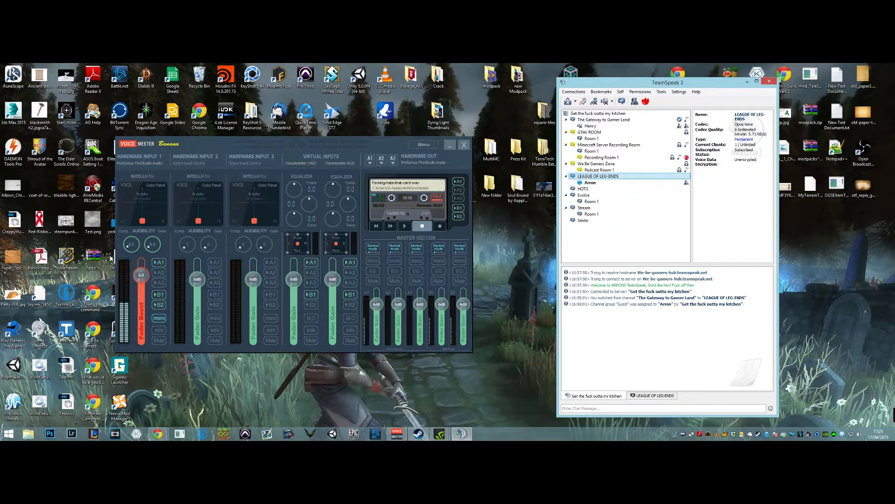
Switch to Chrome and examine the Voicemeeter Banana page's install, donation and specifications sections, then close the browser.
left_click(157, 433)
left_click(183, 399)
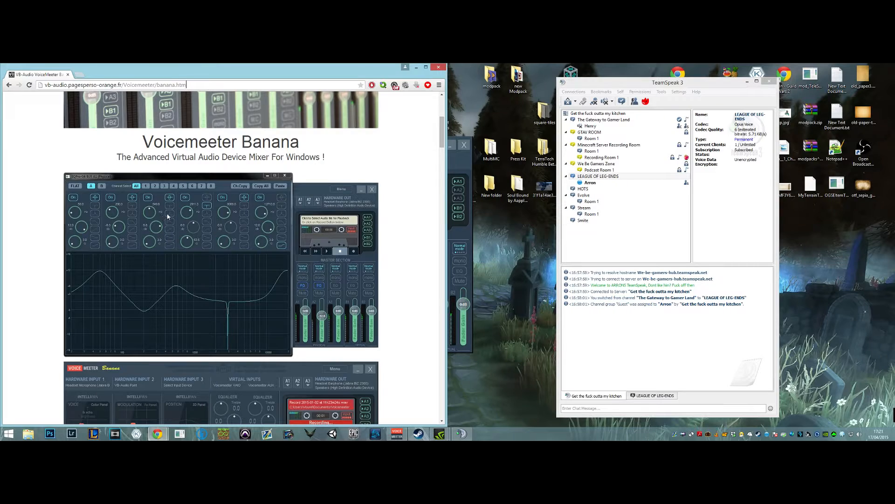
scroll(242, 209, "up", 2)
scroll(259, 214, "down", 15)
scroll(285, 233, "down", 10)
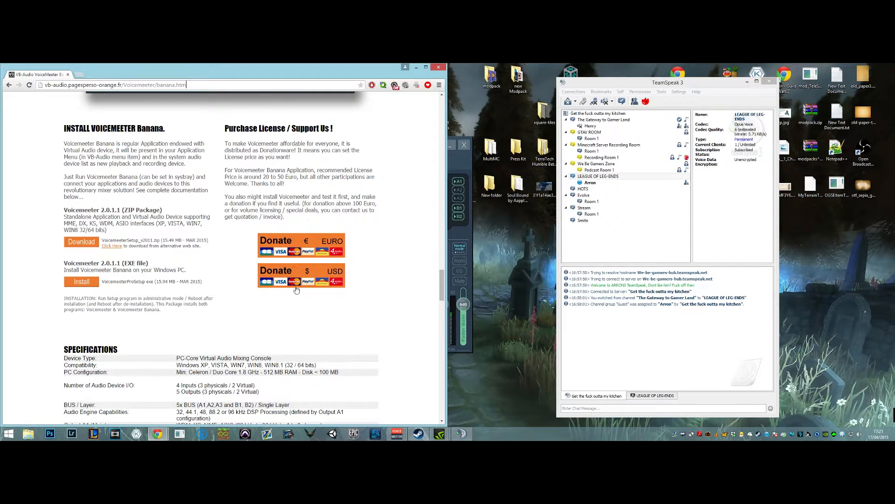
scroll(227, 261, "down", 3)
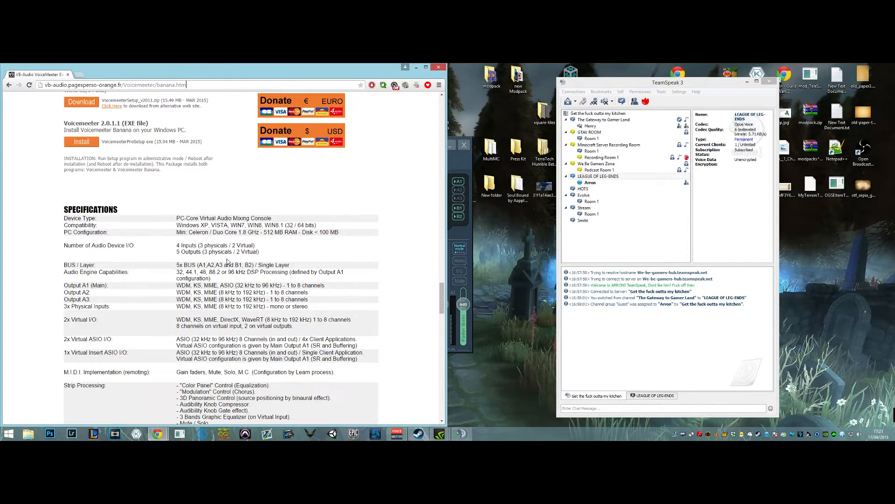
scroll(227, 263, "up", 1)
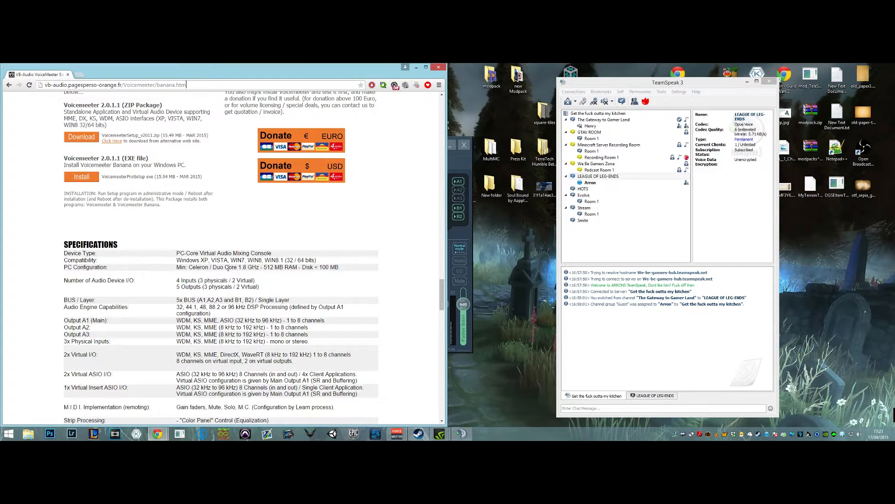
scroll(227, 267, "down", 10)
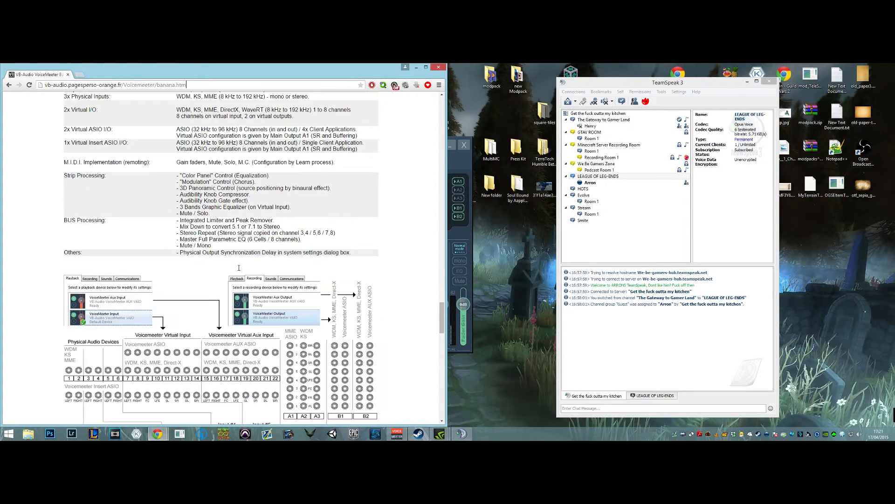
scroll(241, 277, "up", 20)
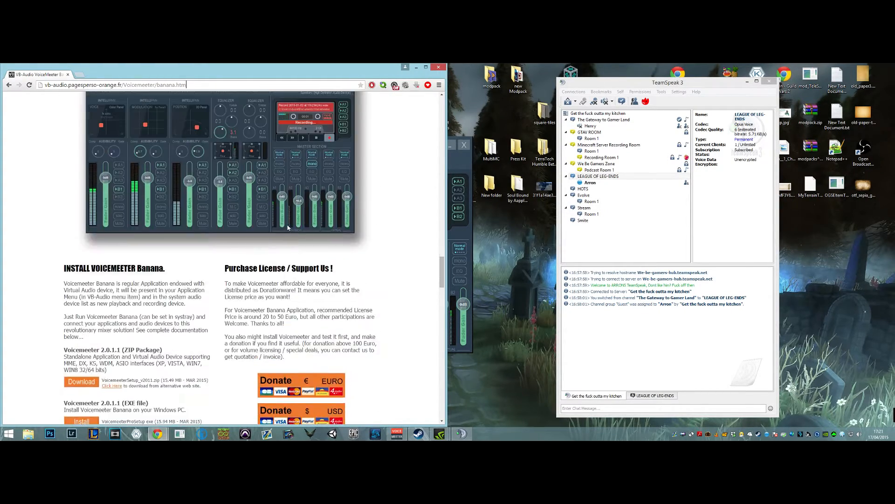
scroll(305, 223, "up", 10)
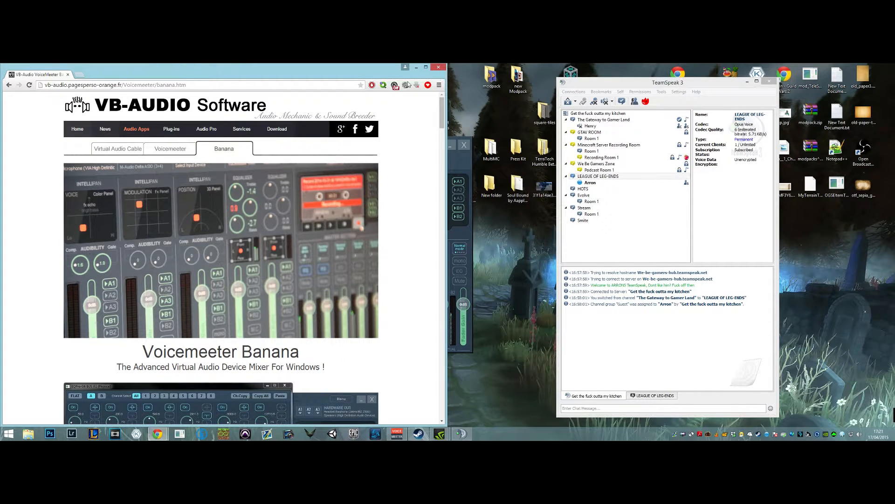
scroll(416, 127, "down", 15)
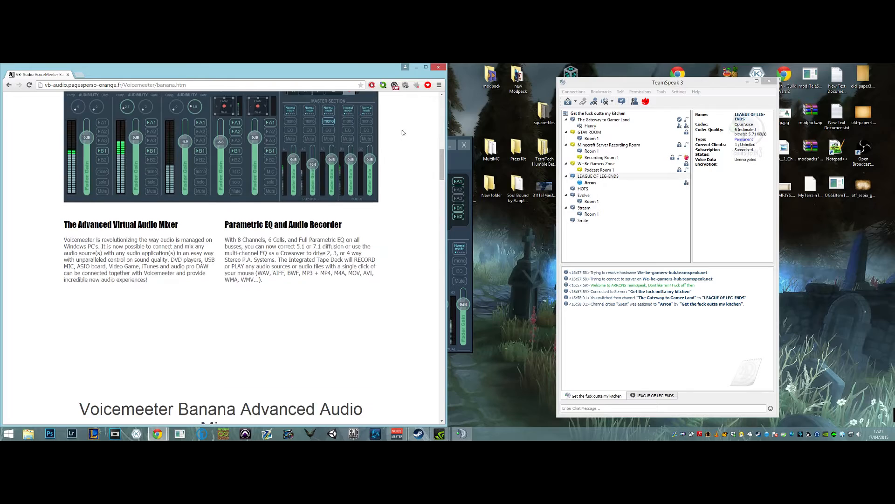
scroll(378, 197, "down", 10)
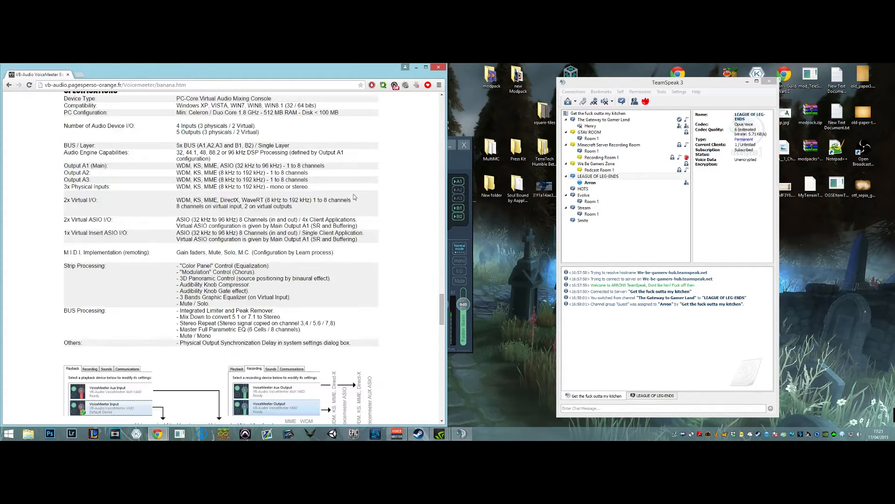
scroll(350, 233, "up", 6)
scroll(378, 236, "up", 5)
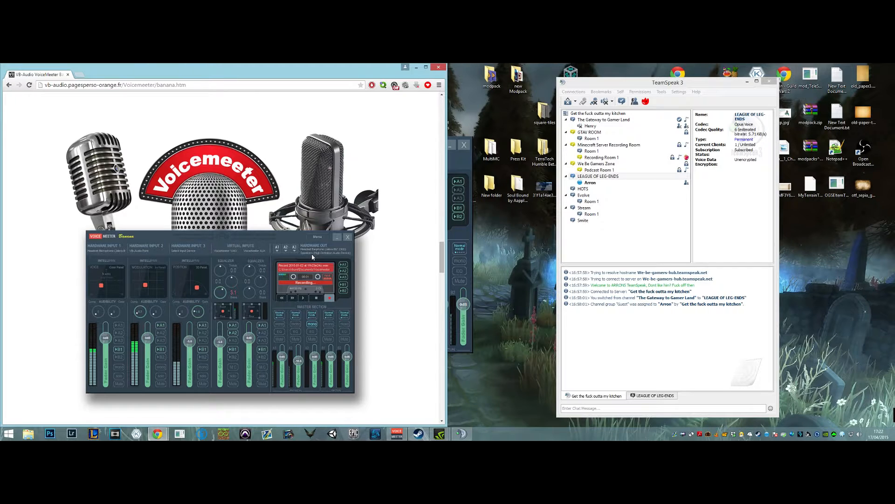
left_click(440, 69)
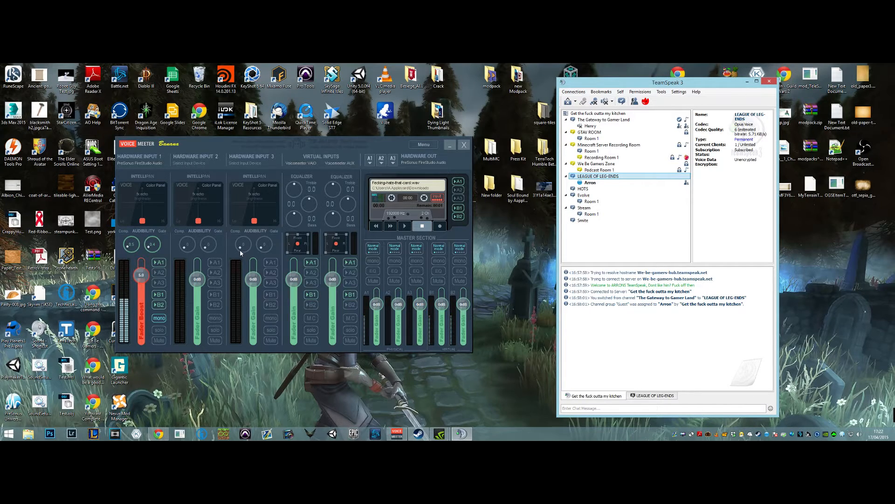
right_click(860, 434)
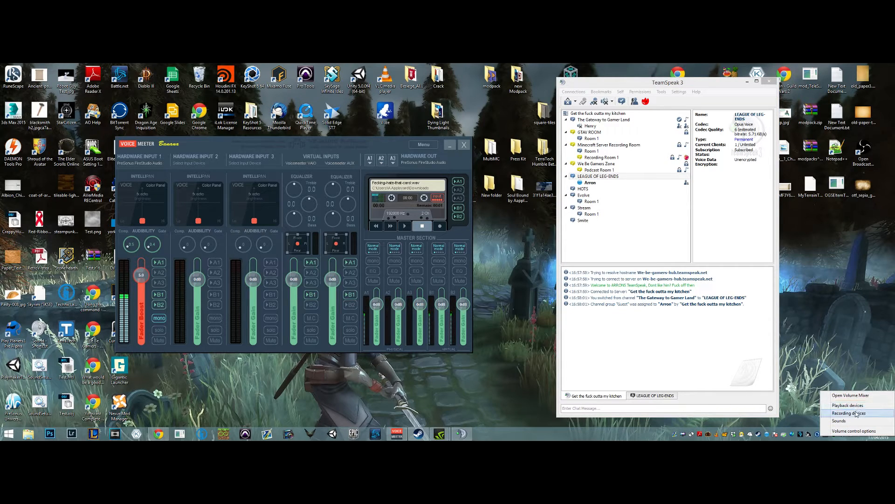
left_click(661, 91)
left_click(496, 270)
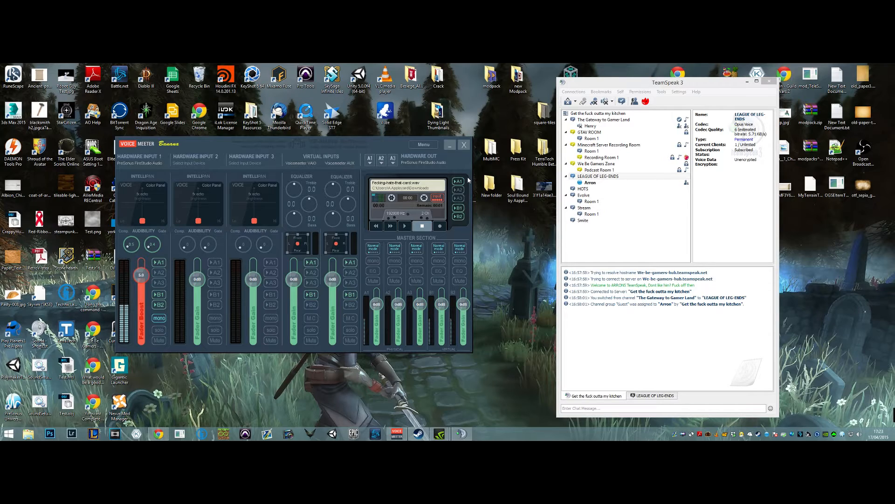
Bring up the NVIDIA GeForce Experience ShadowPlay window to check its recording and audio settings, then close it.
mouse_move(439, 434)
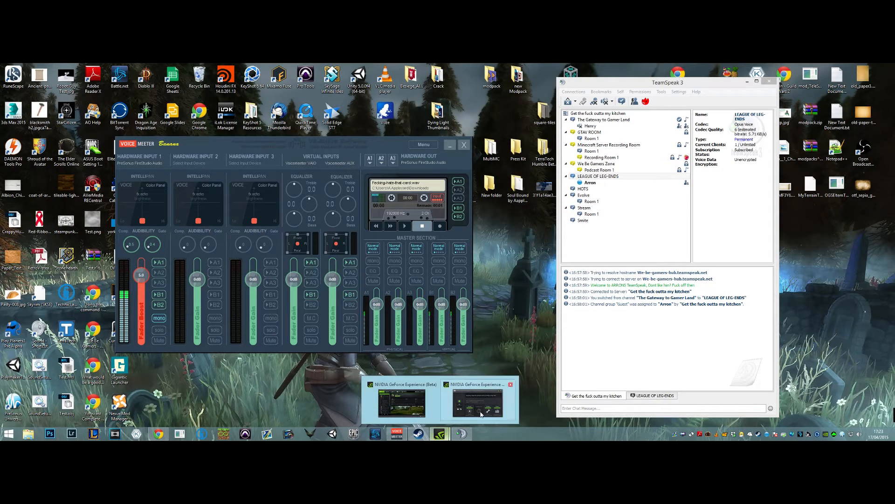
left_click(480, 411)
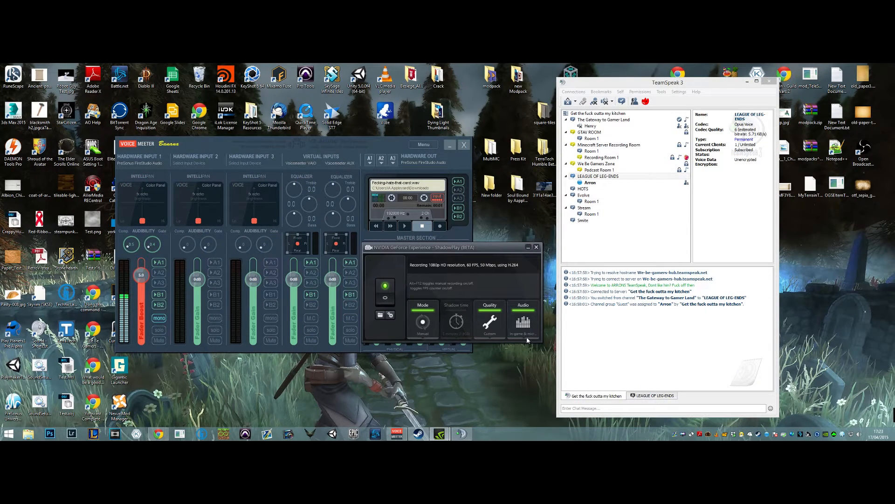
left_click(536, 248)
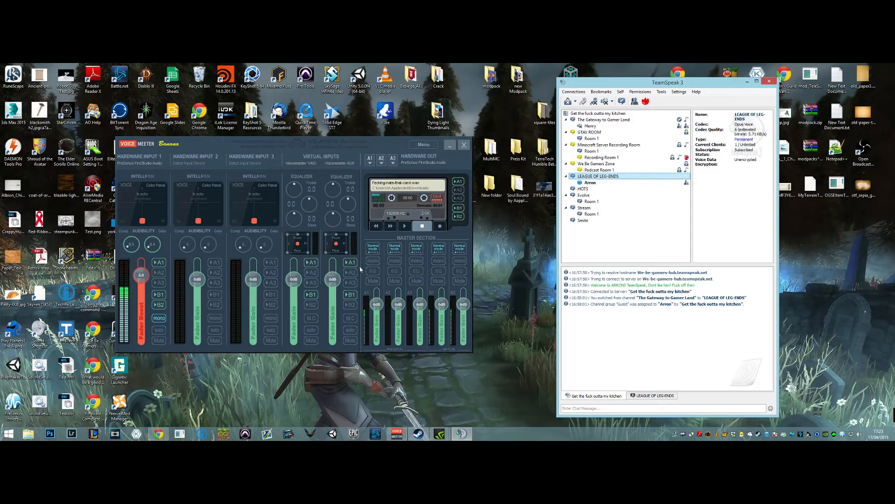